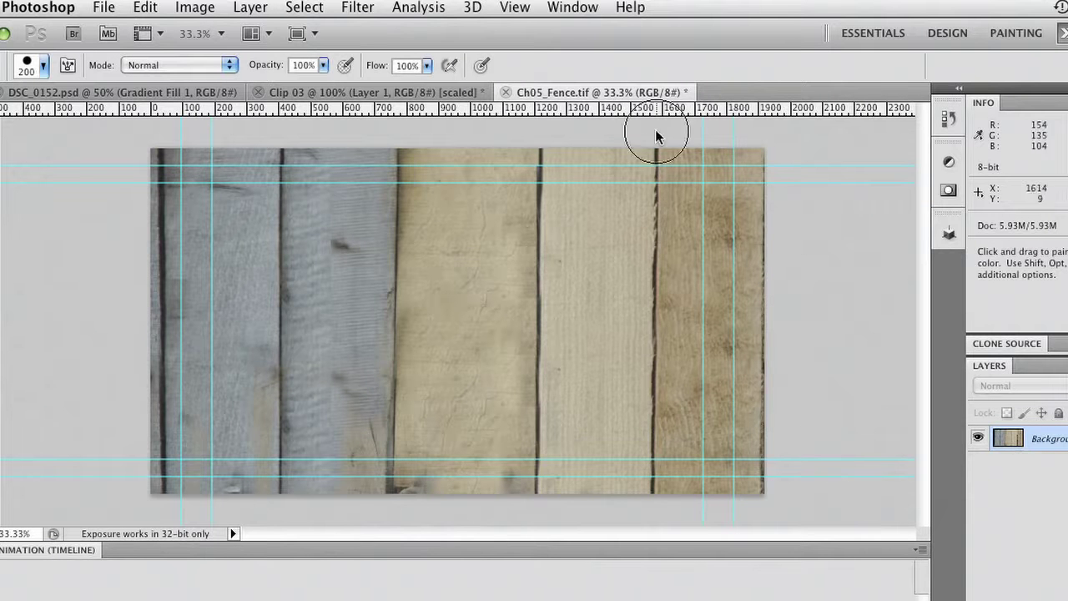
# Equalize the tones of the fence photo.
pyautogui.click(359, 7)
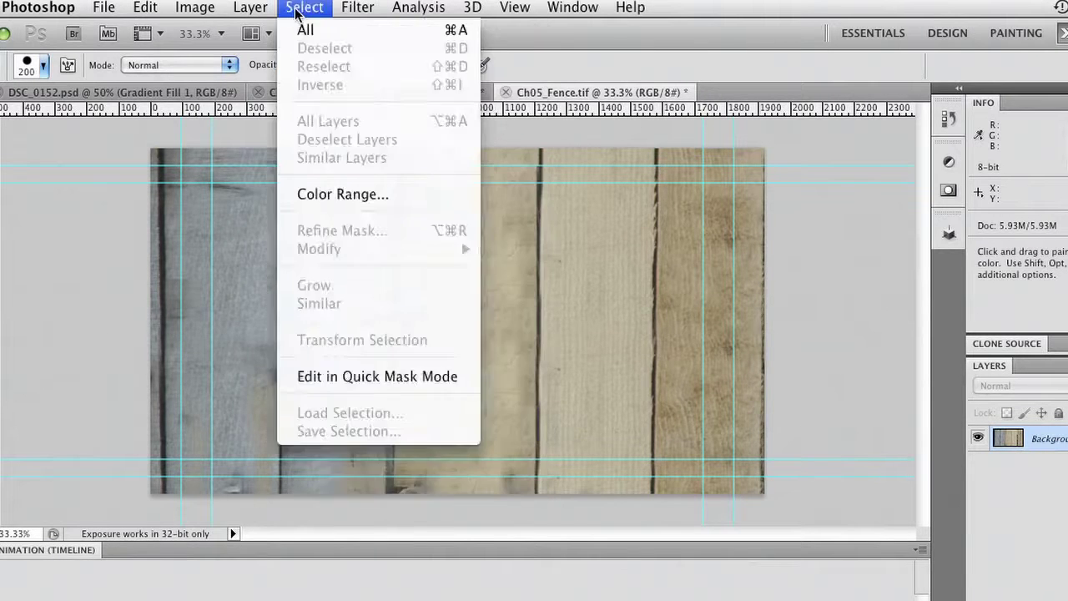
pyautogui.moveTo(200, 10)
pyautogui.moveTo(200, 71)
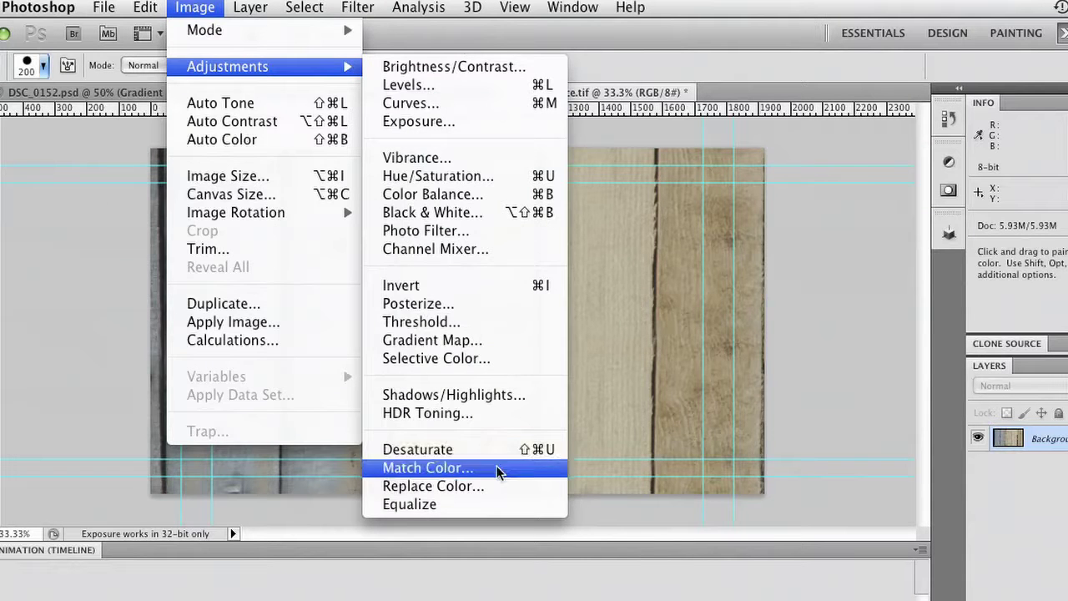
pyautogui.click(503, 511)
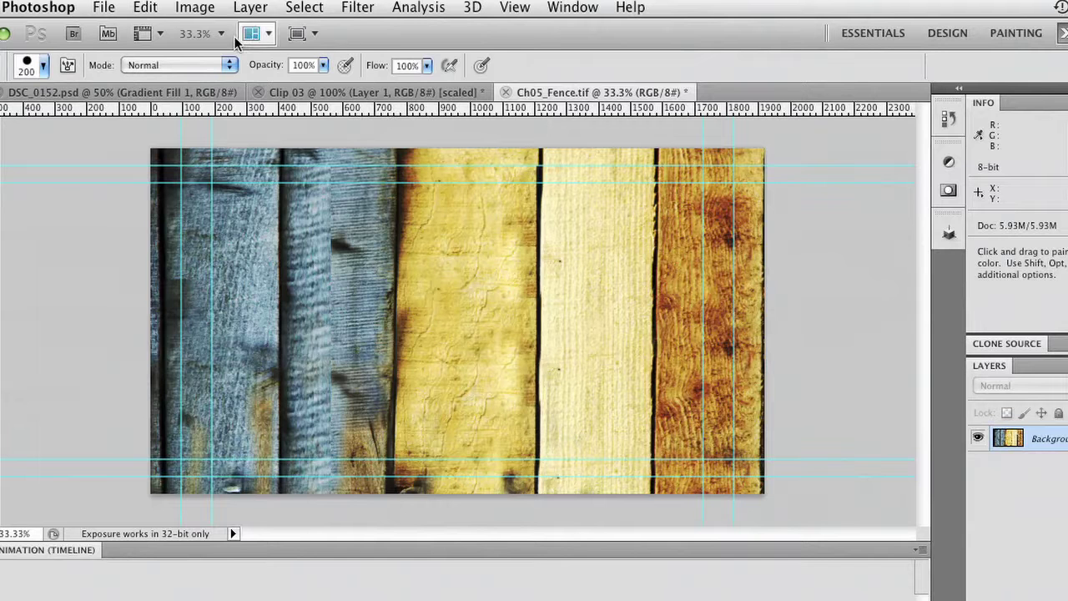
# Convert the fence to black and white with Reds 16 and Yellows -9.
pyautogui.click(196, 7)
pyautogui.moveTo(198, 67)
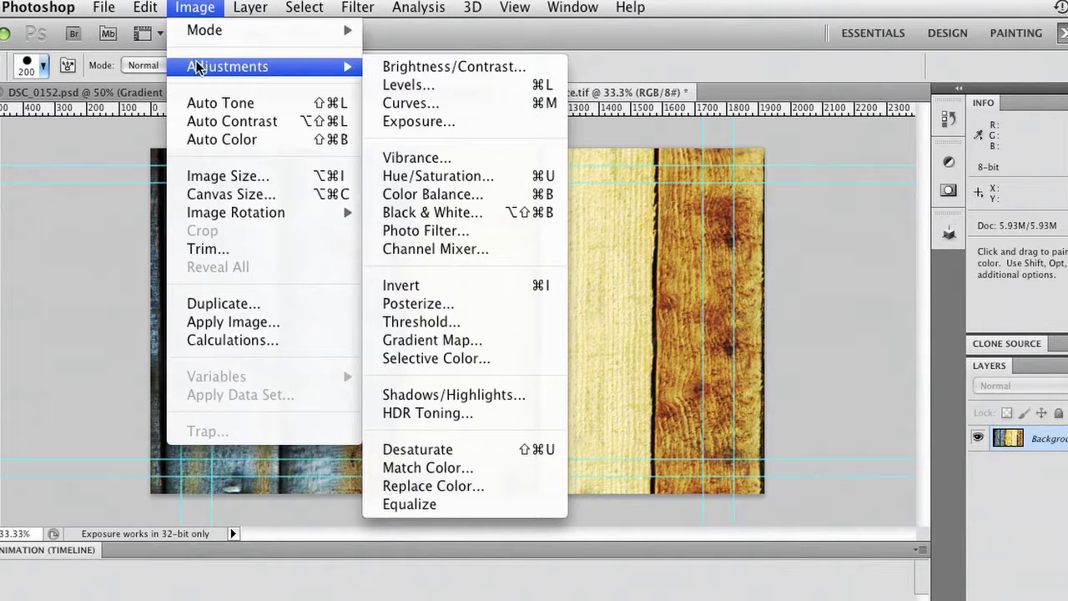
pyautogui.click(550, 214)
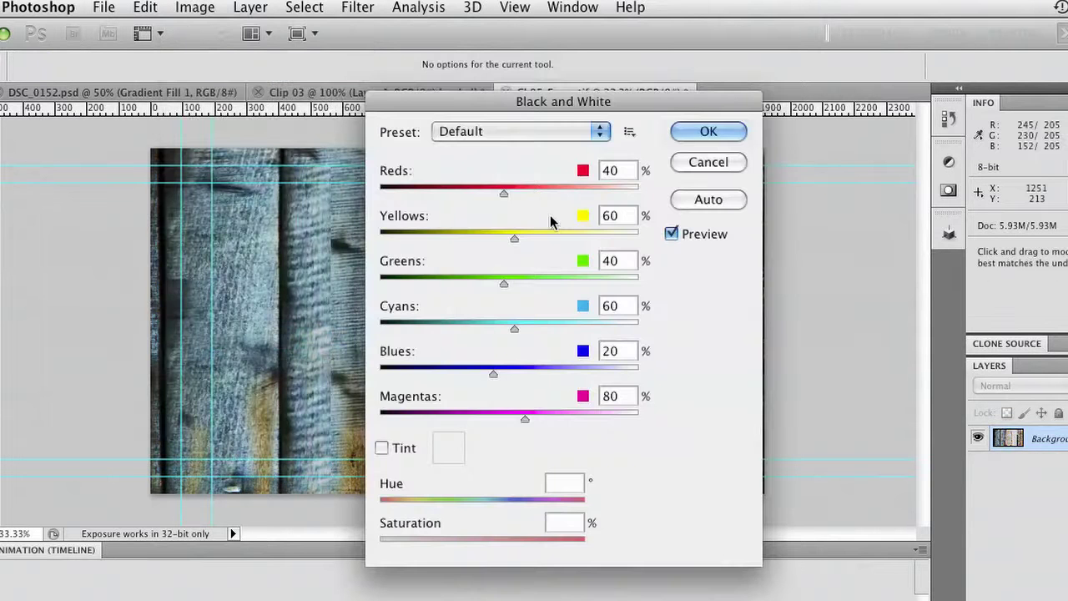
pyautogui.moveTo(576, 101); pyautogui.dragTo(900, 101)
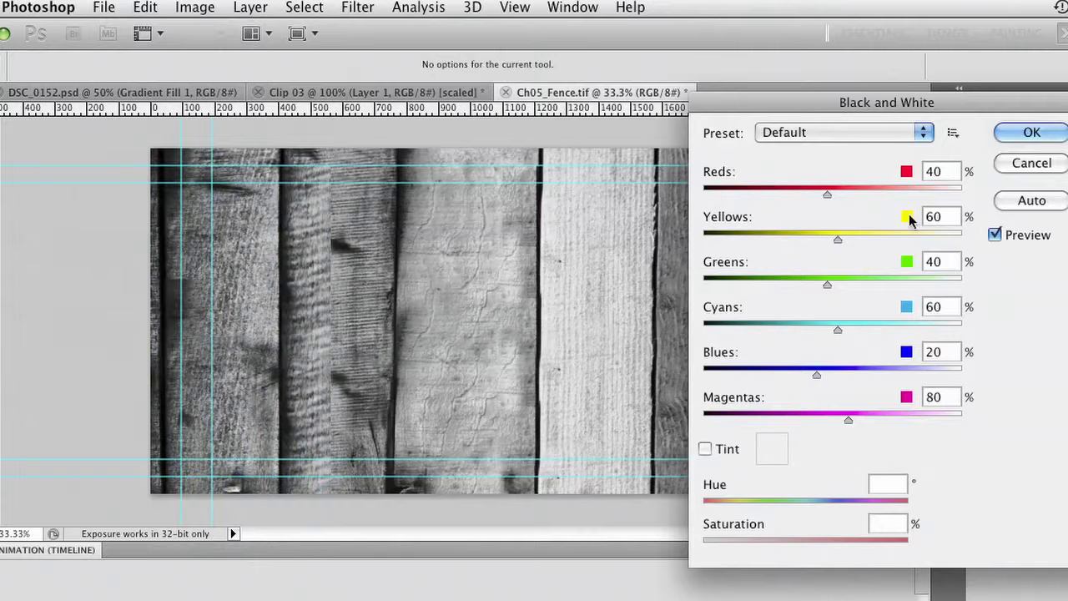
pyautogui.moveTo(838, 239); pyautogui.dragTo(802, 242)
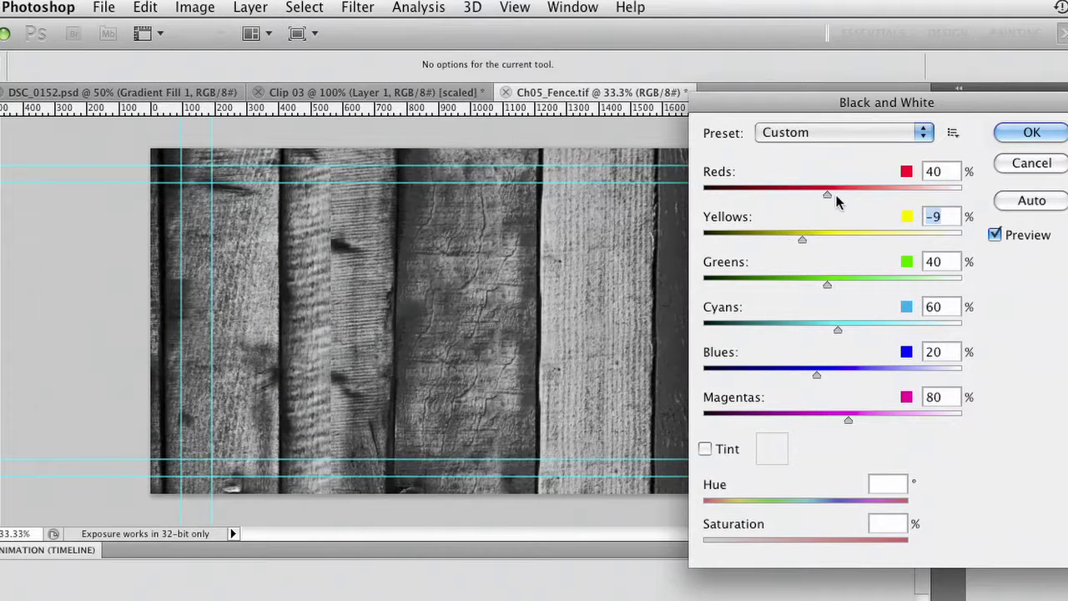
pyautogui.moveTo(838, 197); pyautogui.dragTo(814, 192)
pyautogui.moveTo(855, 104); pyautogui.dragTo(797, 125)
pyautogui.click(978, 136)
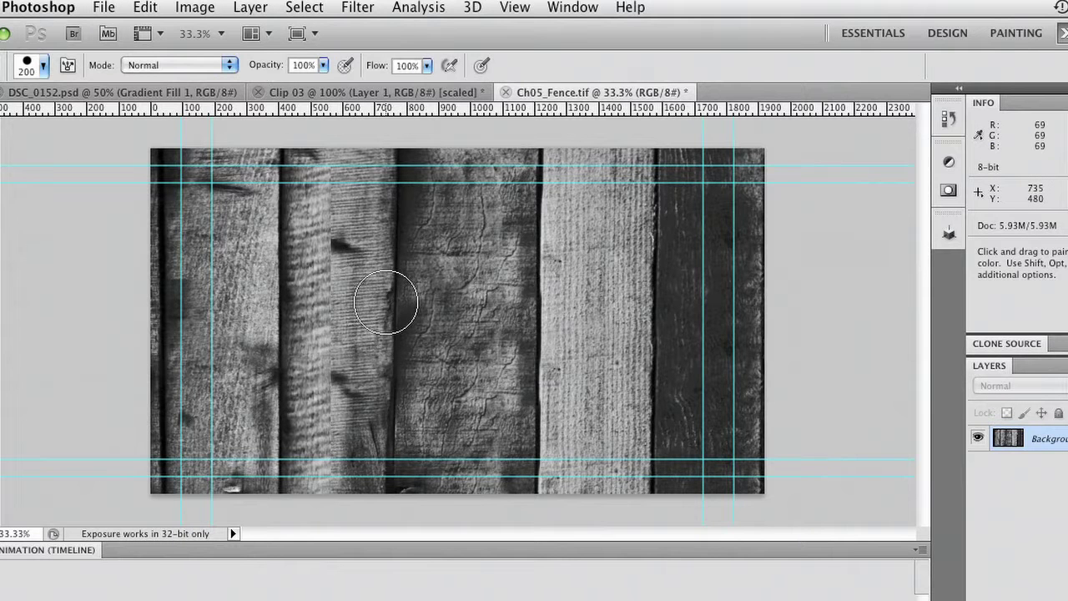
pyautogui.press('super+l')
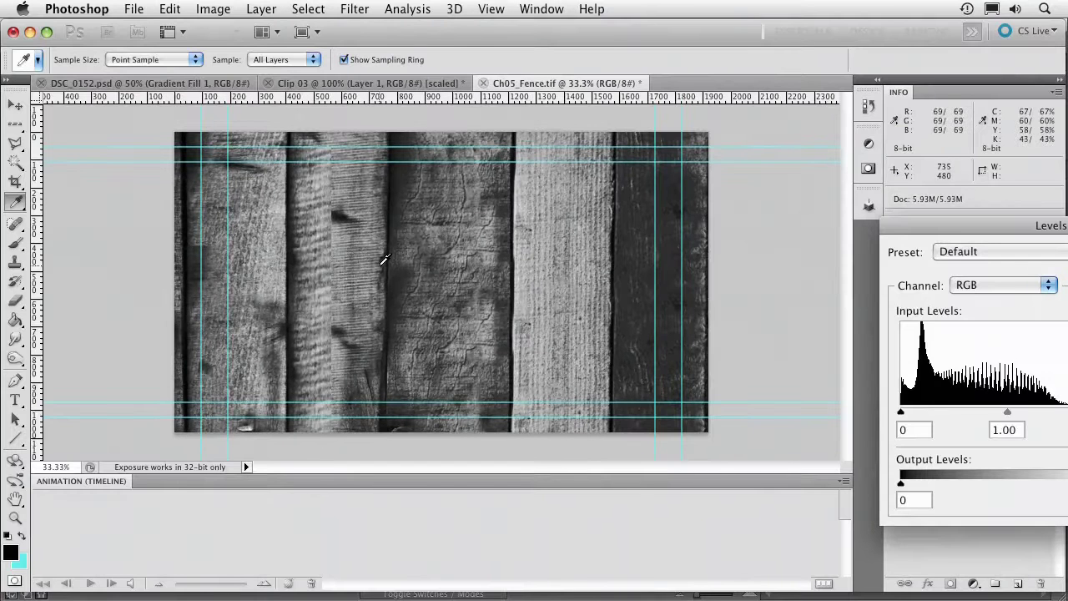
pyautogui.moveTo(958, 231); pyautogui.dragTo(791, 151)
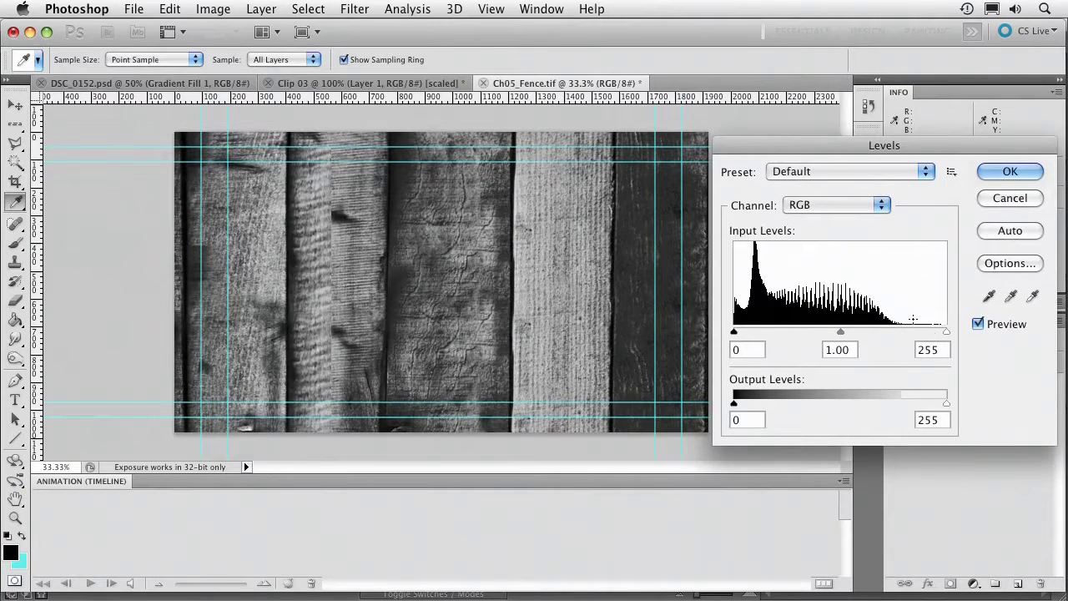
pyautogui.moveTo(938, 329); pyautogui.dragTo(837, 331)
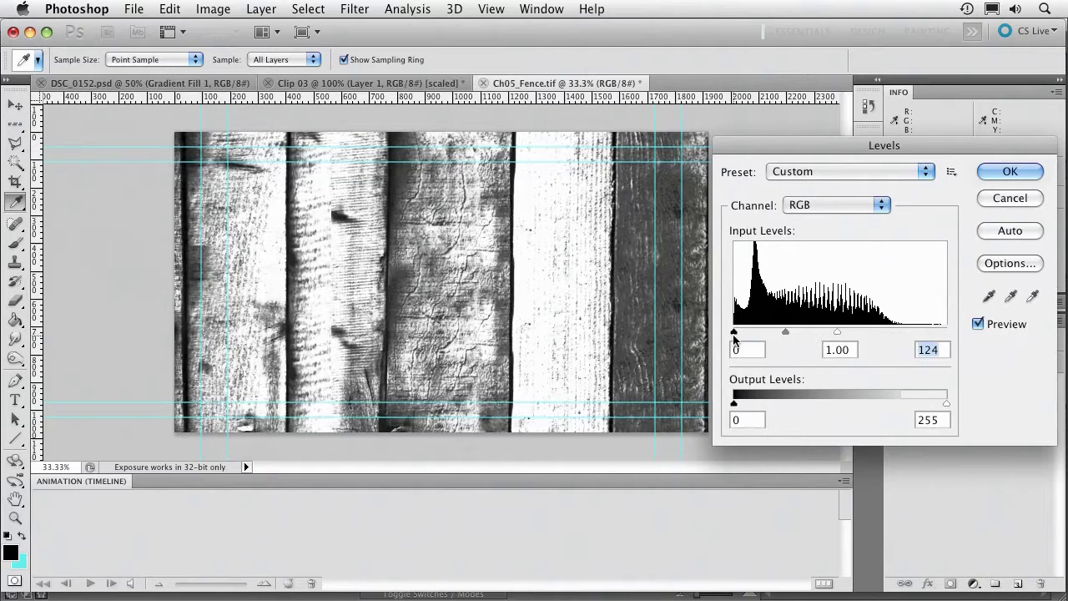
pyautogui.moveTo(735, 334); pyautogui.dragTo(781, 333)
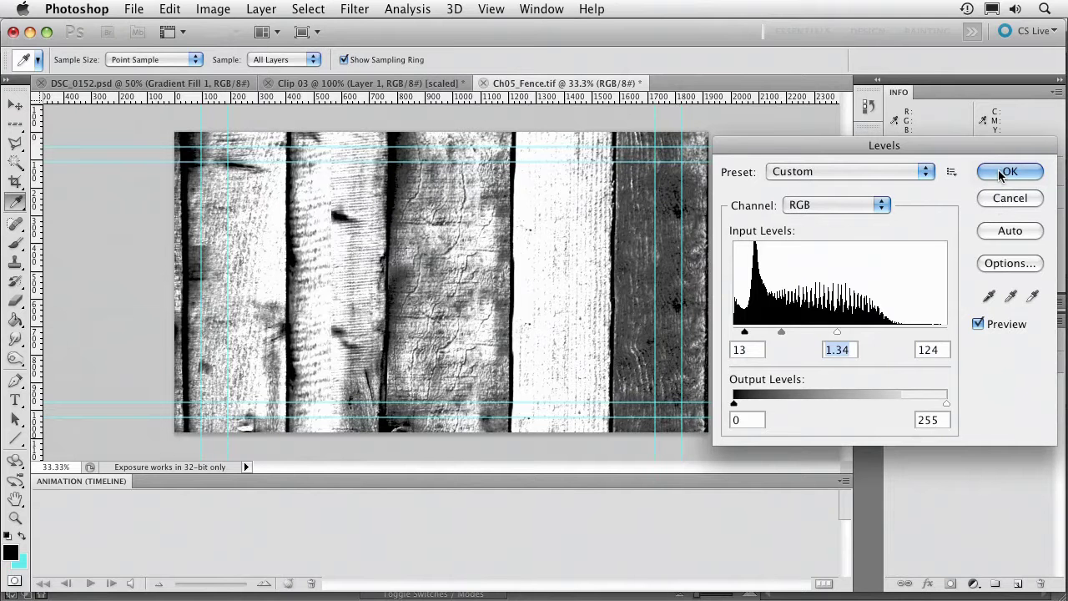
pyautogui.click(1002, 200)
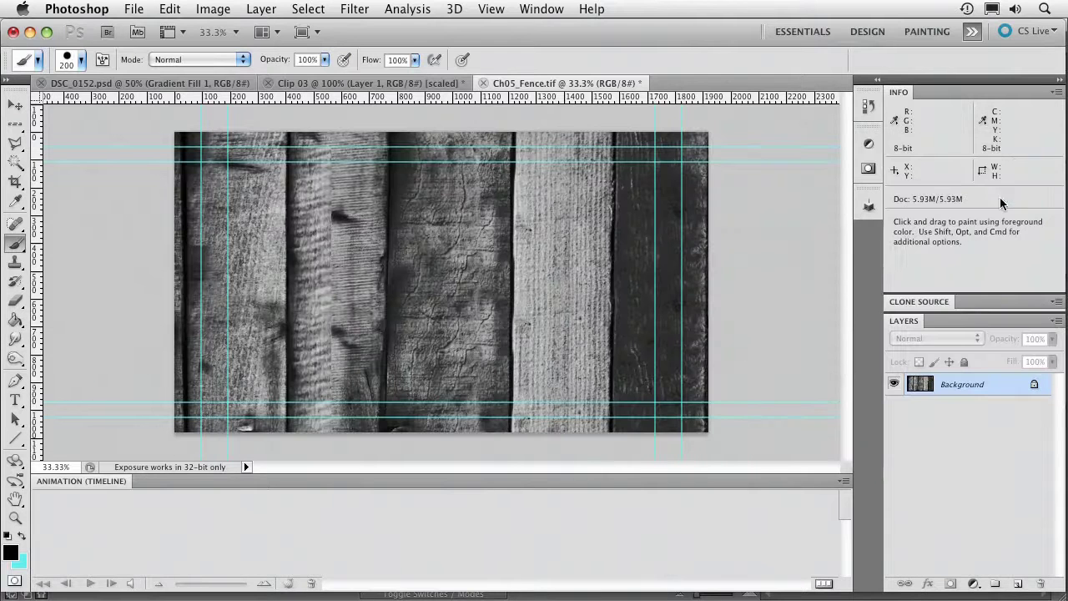
# Add an auto-corrected Levels adjustment layer with midtone 1.59 (input levels 6, 1.59, 255).
pyautogui.click(970, 586)
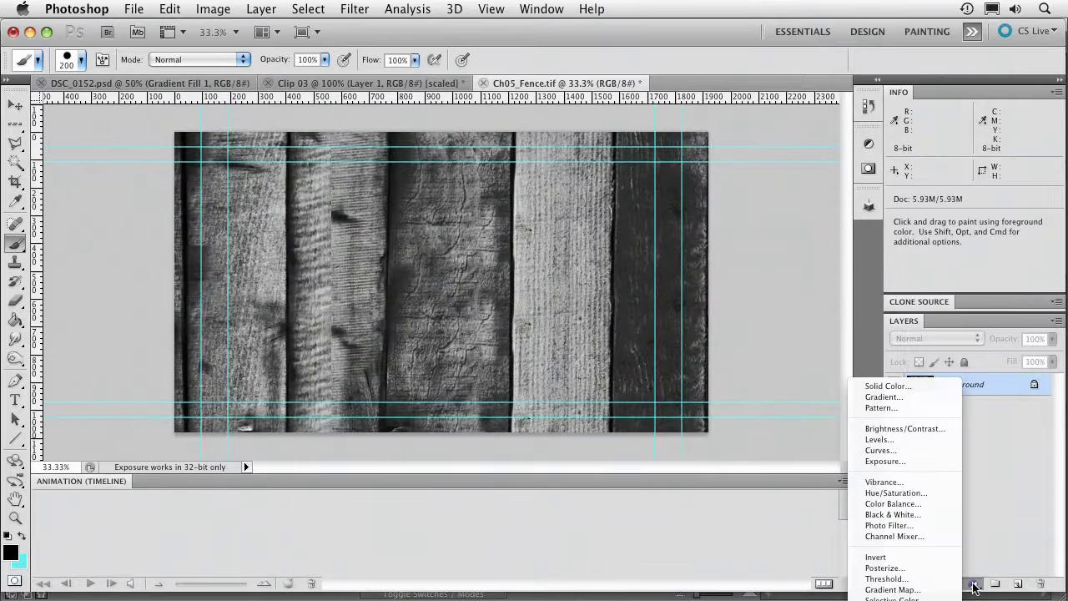
pyautogui.click(923, 441)
pyautogui.click(823, 191)
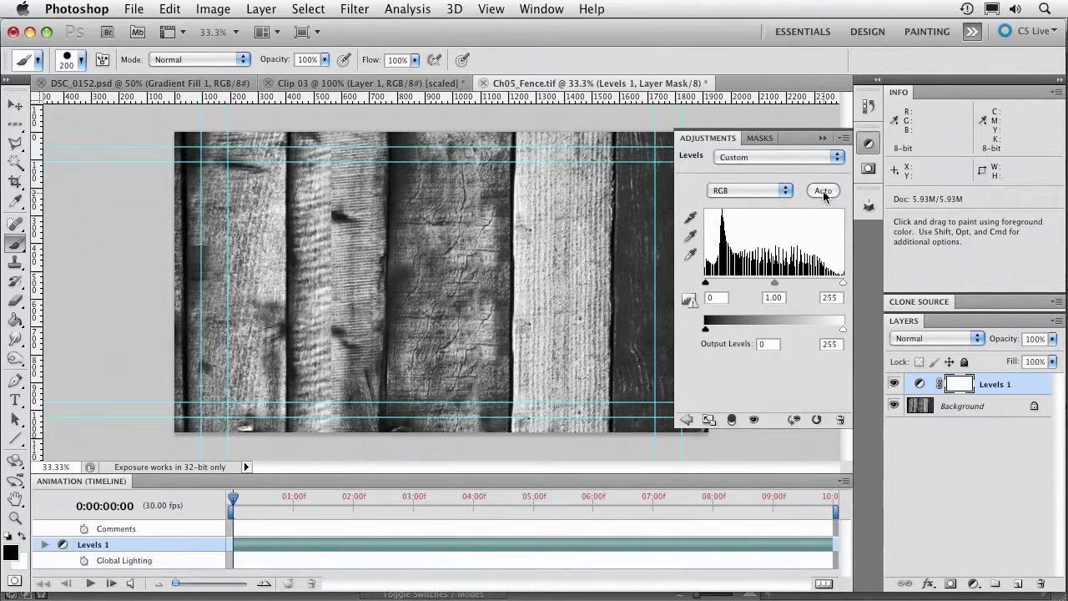
pyautogui.moveTo(775, 284); pyautogui.dragTo(709, 284)
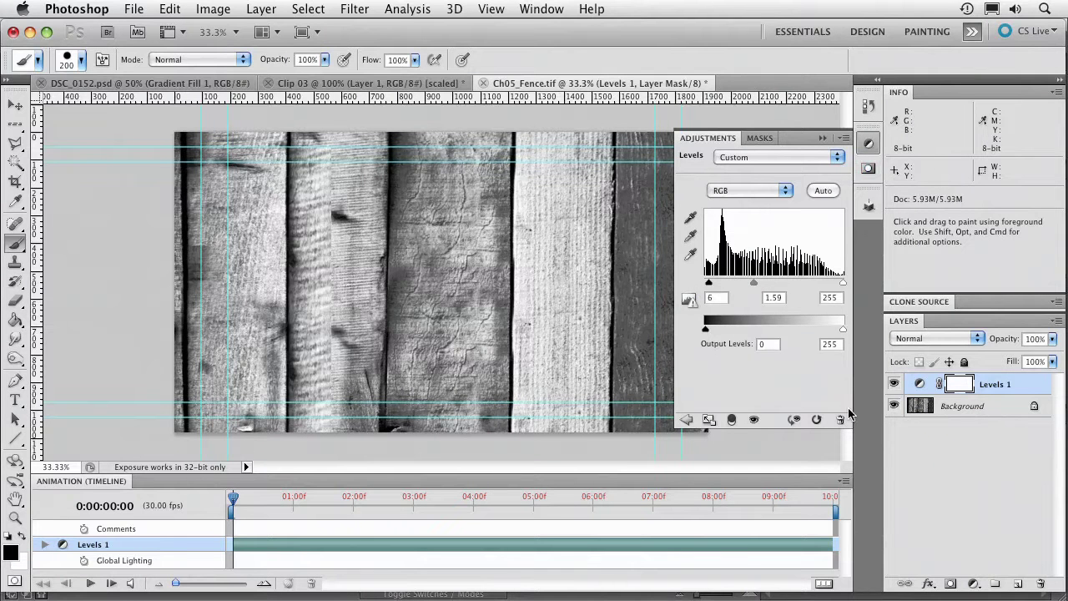
pyautogui.click(823, 139)
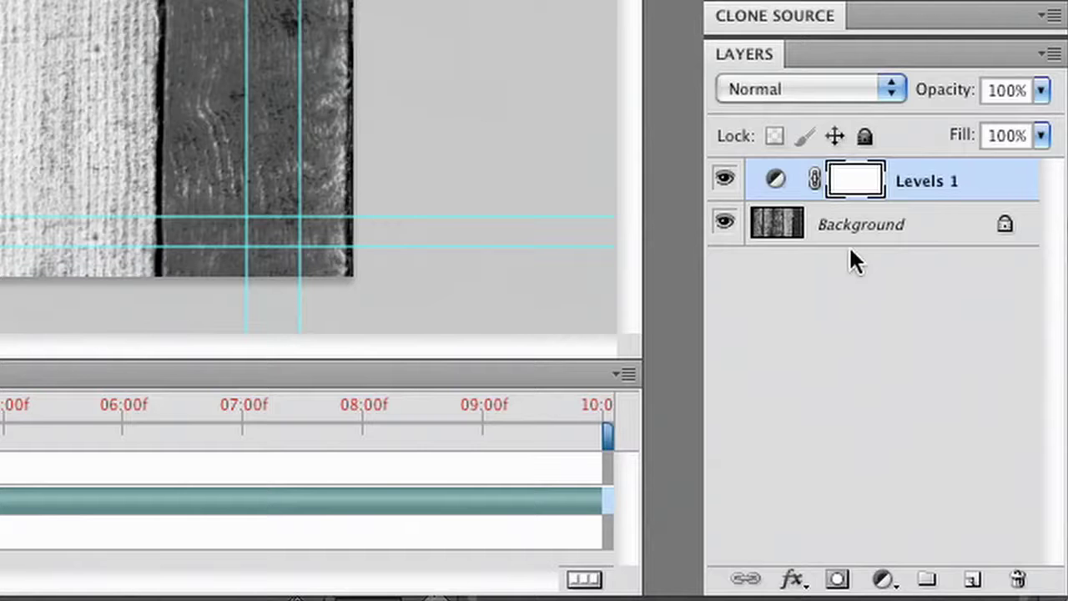
# Combine Levels 1 and Background into one smart object layer named 'Texture Map'.
pyautogui.keyDown('shift'); pyautogui.click(902, 225); pyautogui.keyUp('shift')
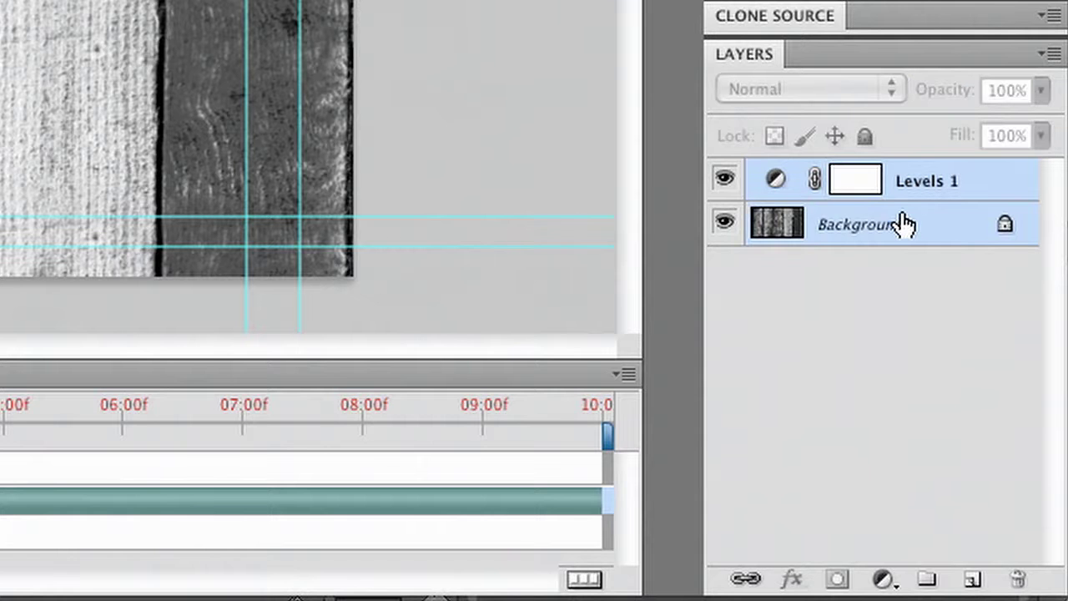
pyautogui.rightClick(905, 224)
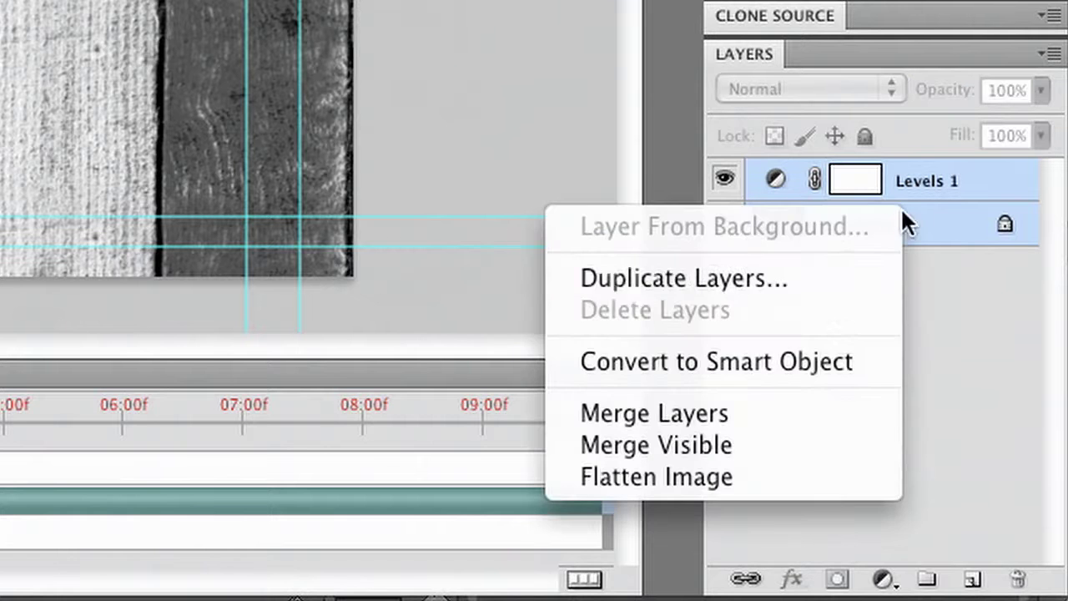
pyautogui.click(834, 364)
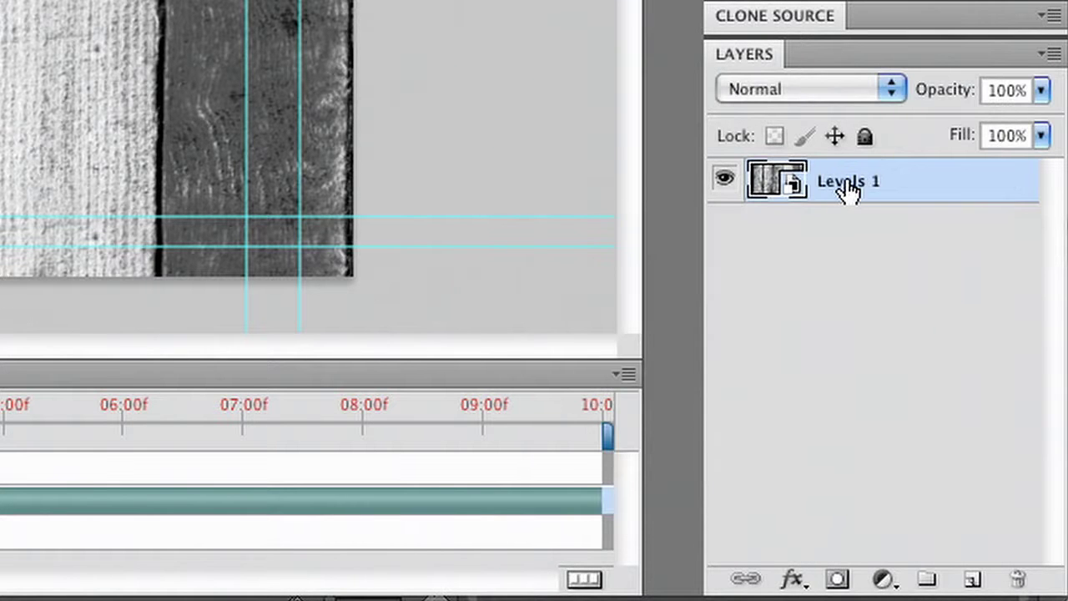
pyautogui.doubleClick(850, 190)
pyautogui.write('Texture Map')
pyautogui.press('Return')
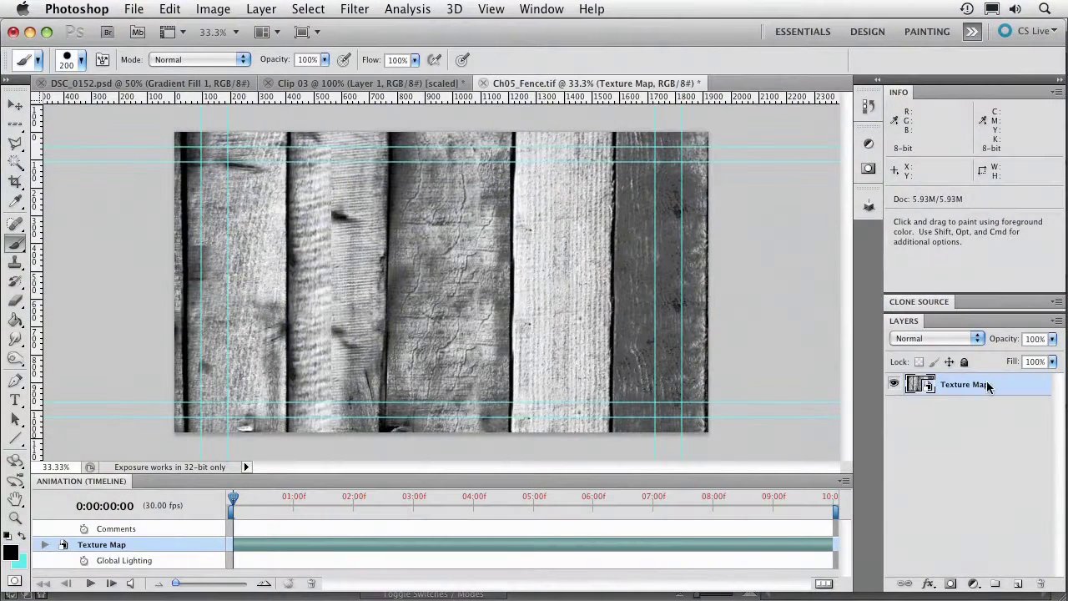
pyautogui.rightClick(987, 384)
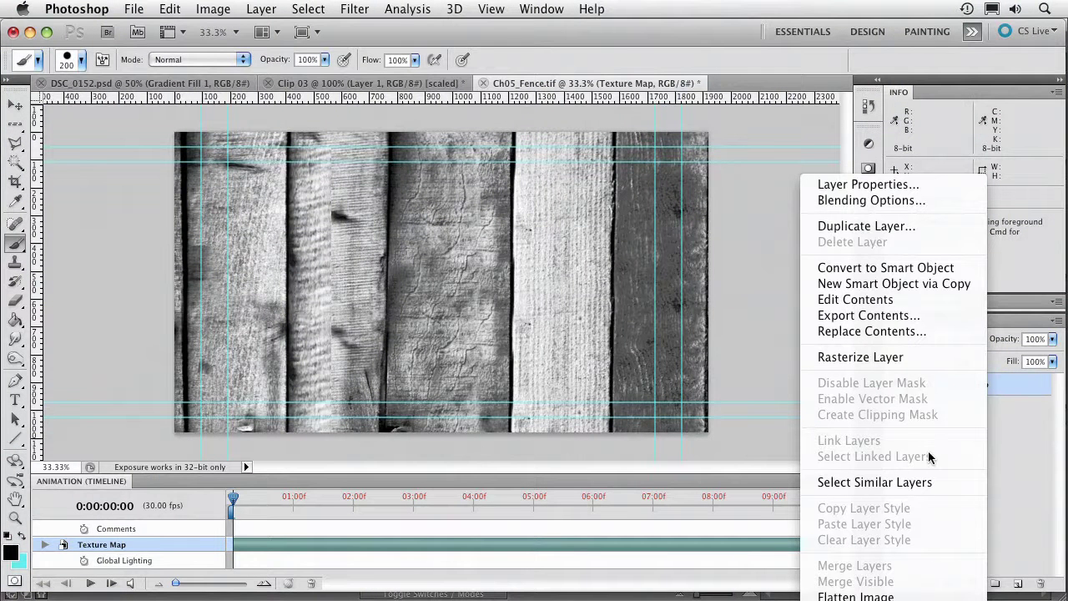
pyautogui.click(985, 462)
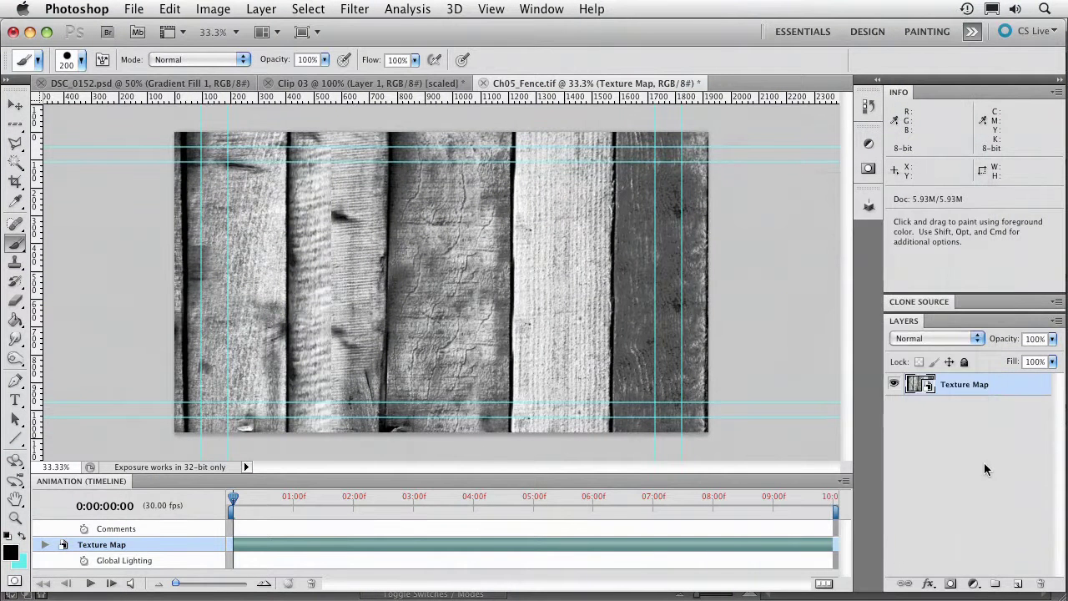
pyautogui.press('t')
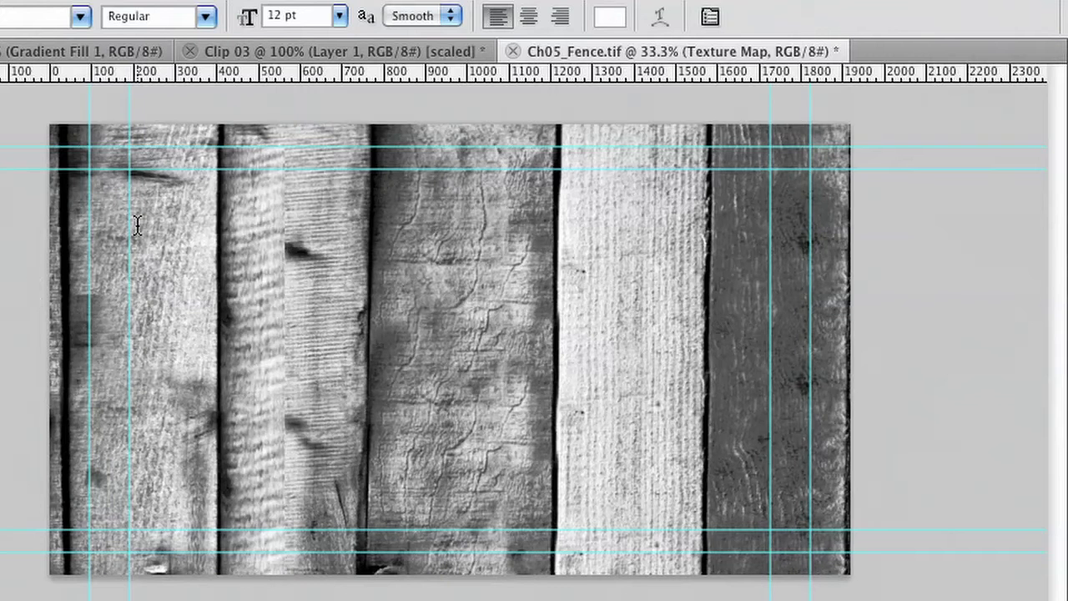
# Draw a paragraph text box across the fence holding the title at 267 pt.
pyautogui.moveTo(133, 222); pyautogui.dragTo(771, 463)
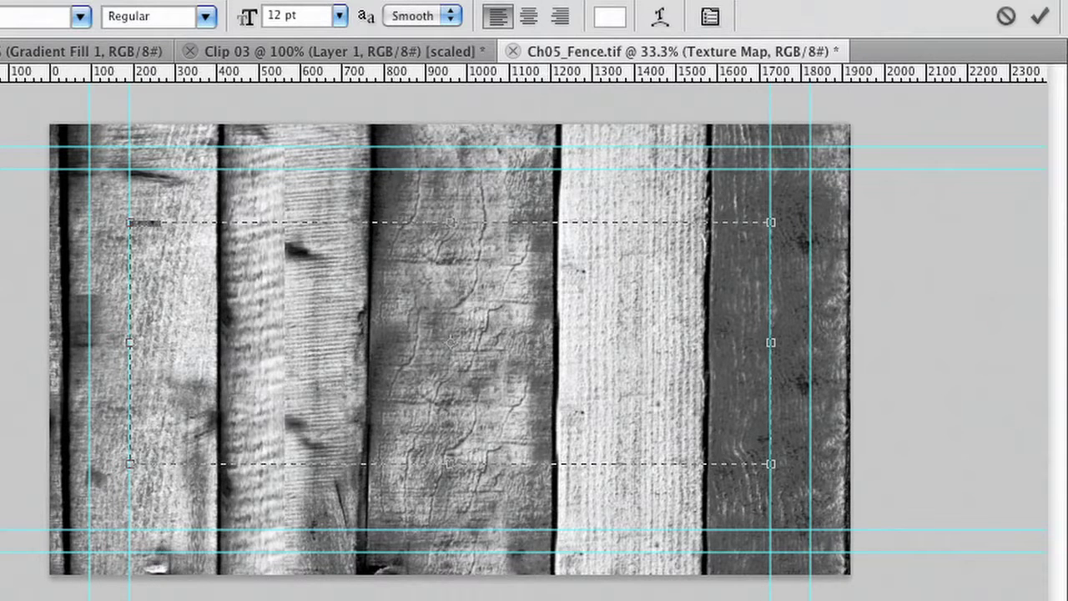
pyautogui.moveTo(250, 20); pyautogui.dragTo(715, 21)
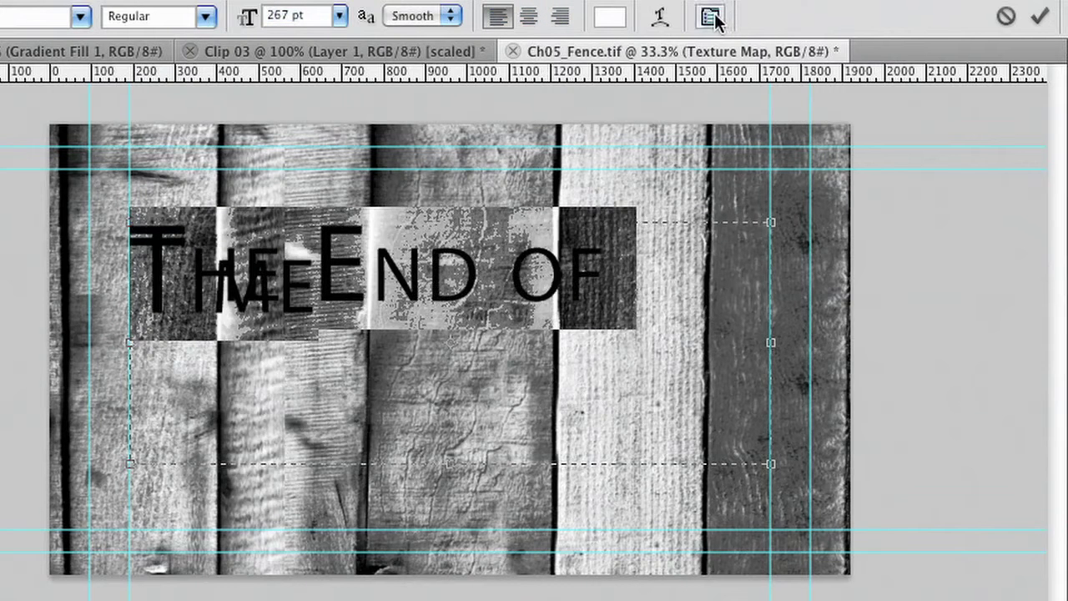
pyautogui.click(713, 18)
# Set the title's leading to Auto and compare fonts, settling on NeoPrint M319.
pyautogui.click(1043, 289)
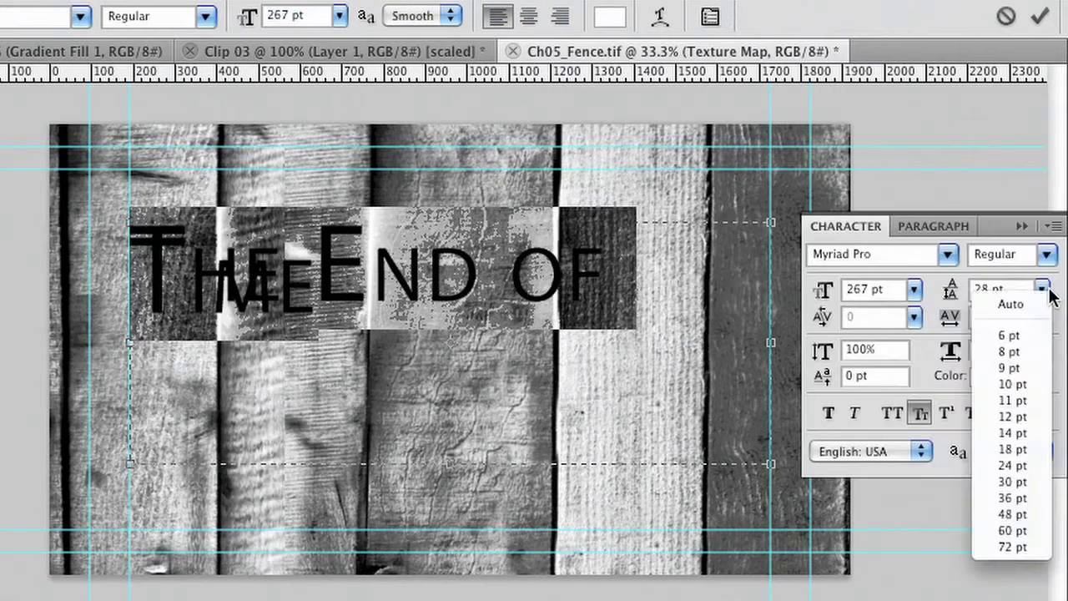
pyautogui.click(1040, 303)
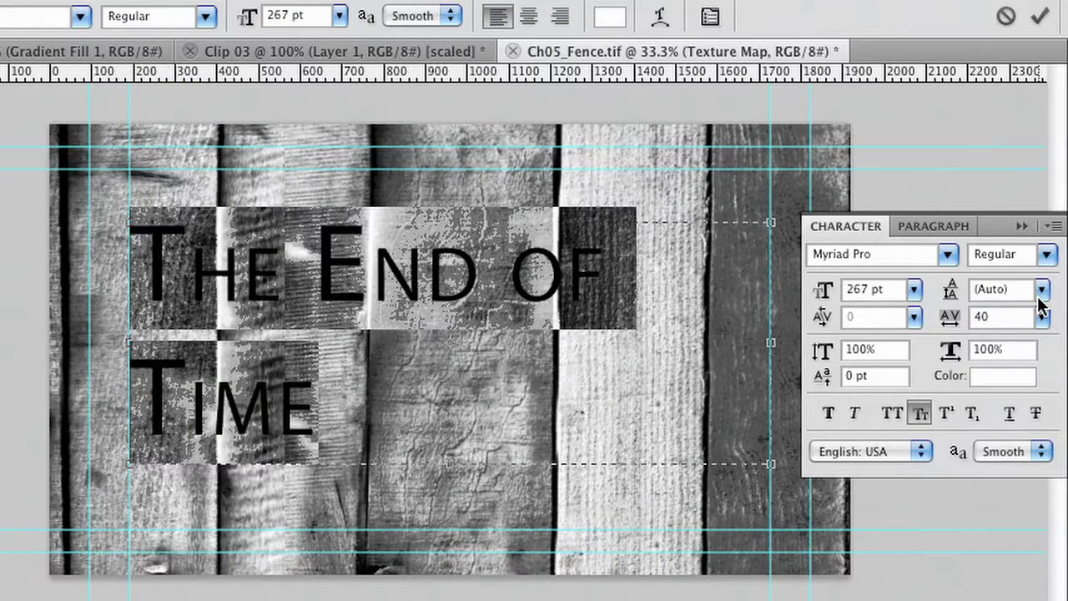
pyautogui.click(947, 256)
pyautogui.click(947, 259)
pyautogui.click(955, 254)
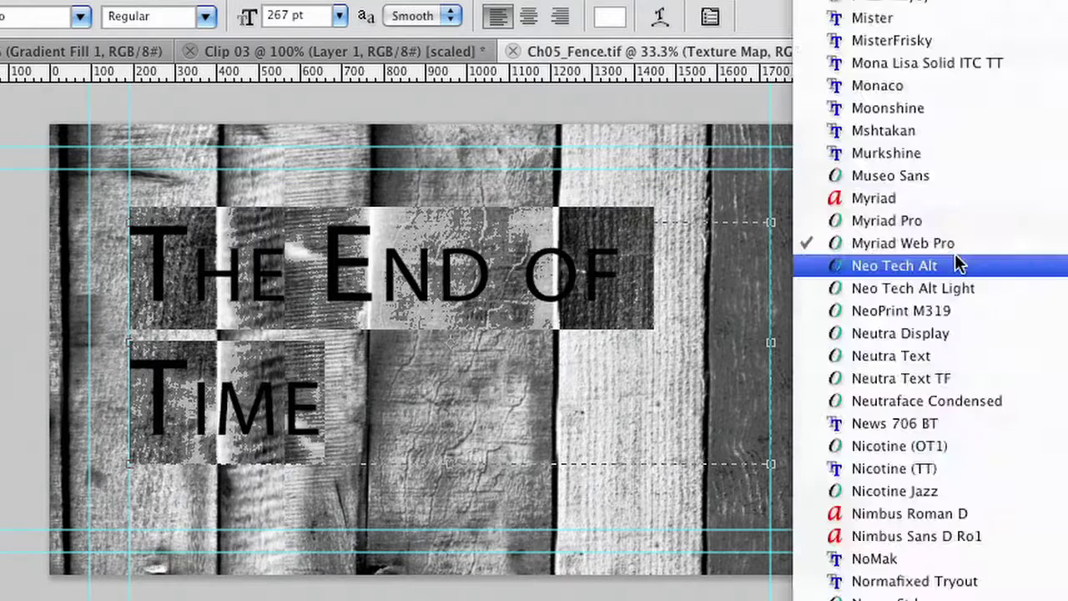
pyautogui.click(956, 257)
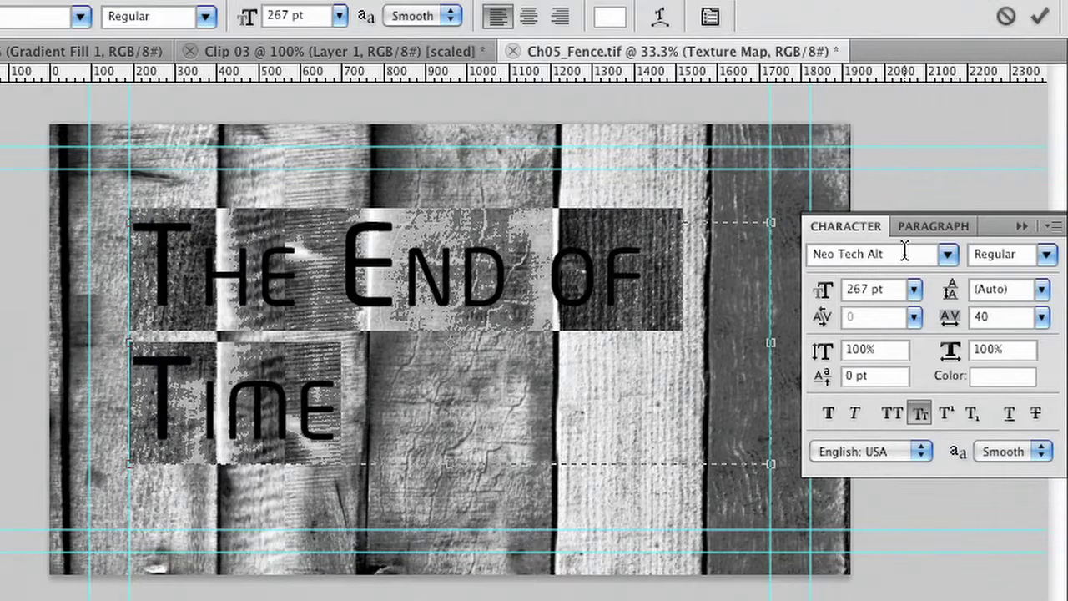
pyautogui.press('Down')
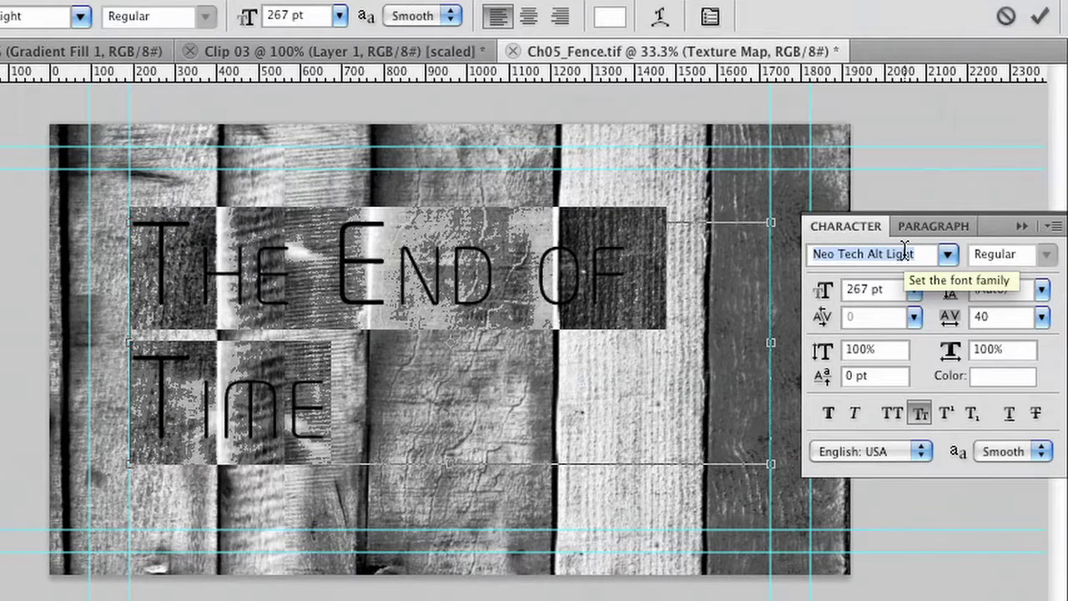
pyautogui.press('super+h')
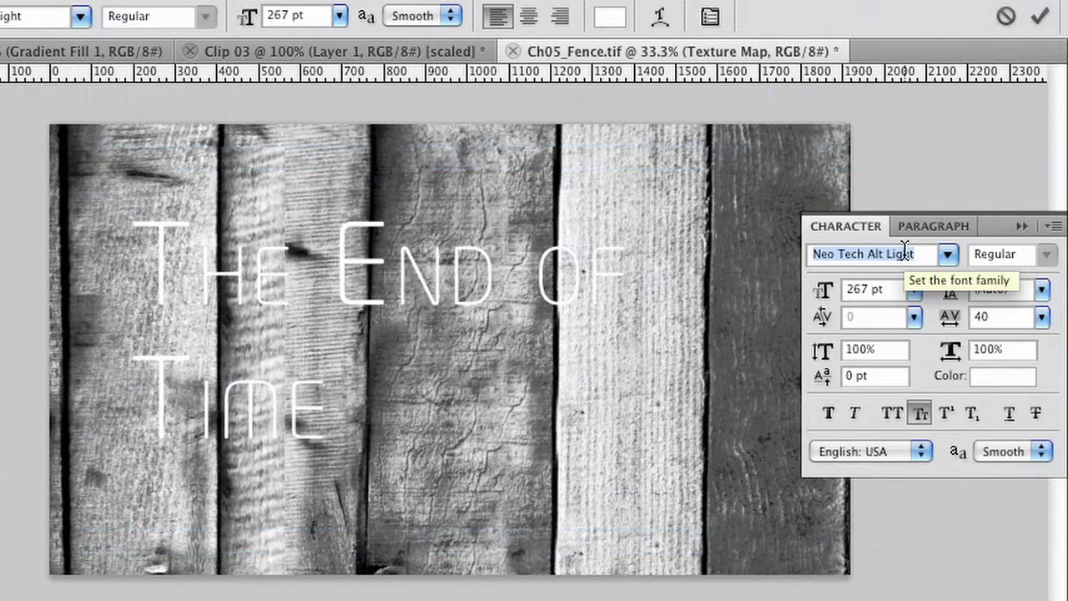
pyautogui.press('Down')
pyautogui.press('Down')
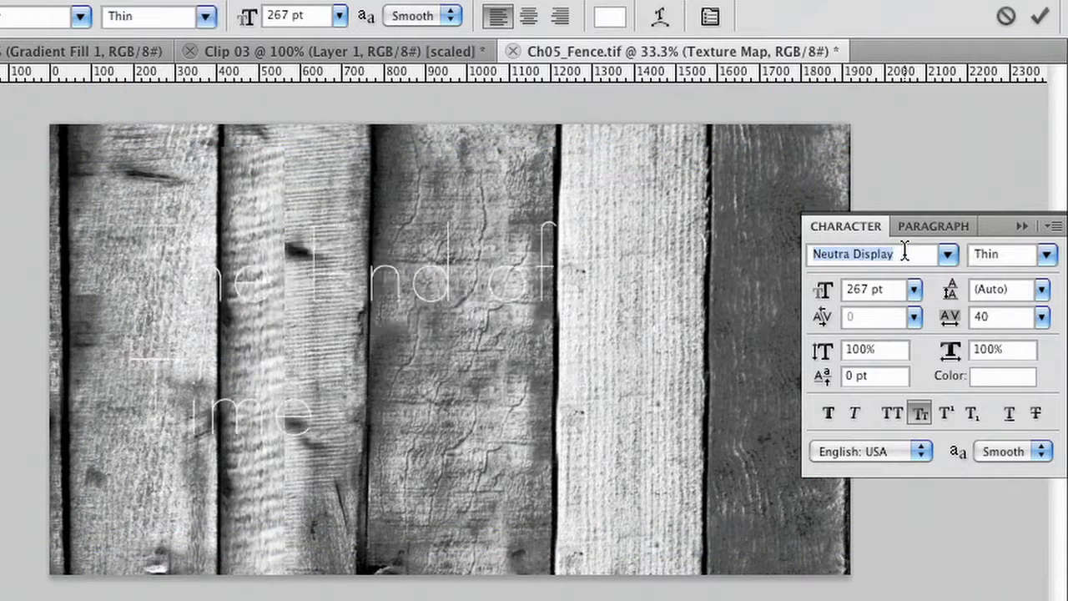
pyautogui.press('Up')
pyautogui.press('Down')
pyautogui.press('Down')
pyautogui.press('Up')
pyautogui.press('Up')
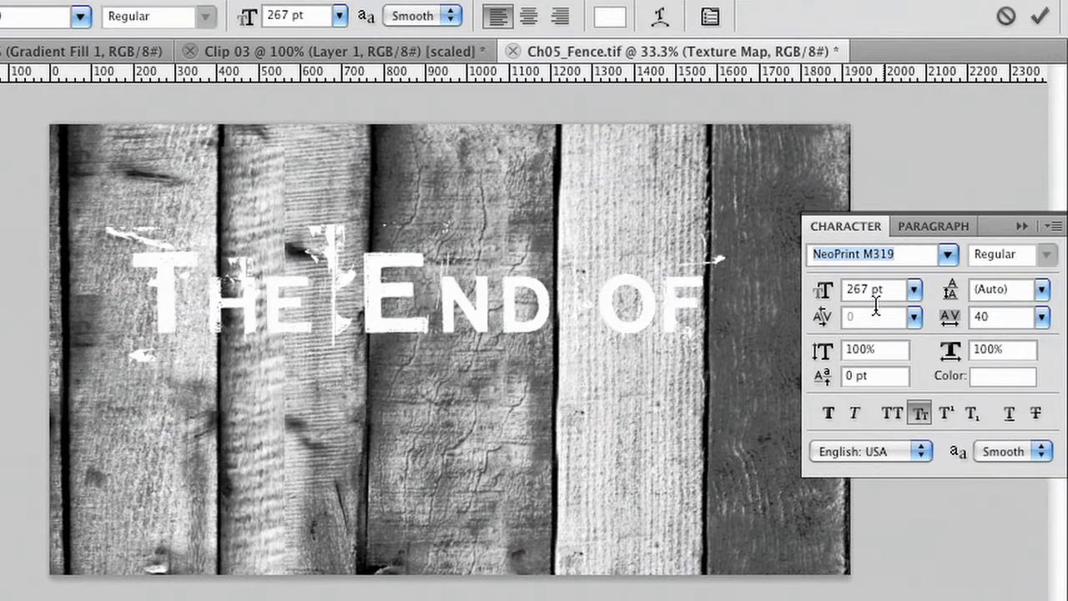
# Enlarge the title to 287 pt, move 'of' to line two, and tighten leading to 245.01 pt.
pyautogui.moveTo(825, 306); pyautogui.dragTo(847, 288)
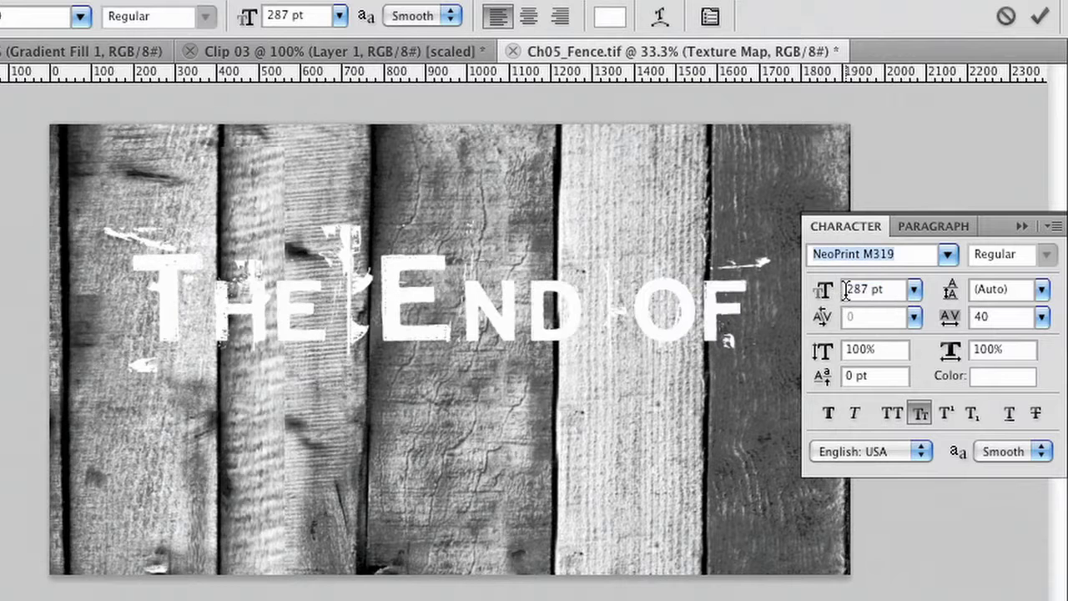
pyautogui.click(638, 313)
pyautogui.press('Delete')
pyautogui.press('Delete')
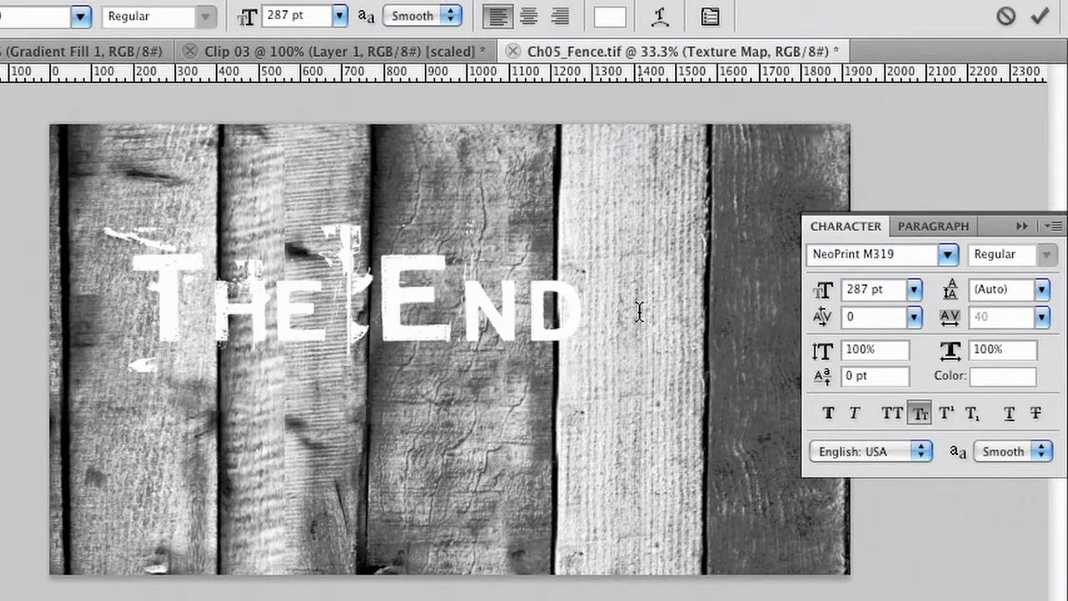
pyautogui.moveTo(952, 293); pyautogui.dragTo(996, 301)
pyautogui.moveTo(974, 302); pyautogui.dragTo(1067, 304)
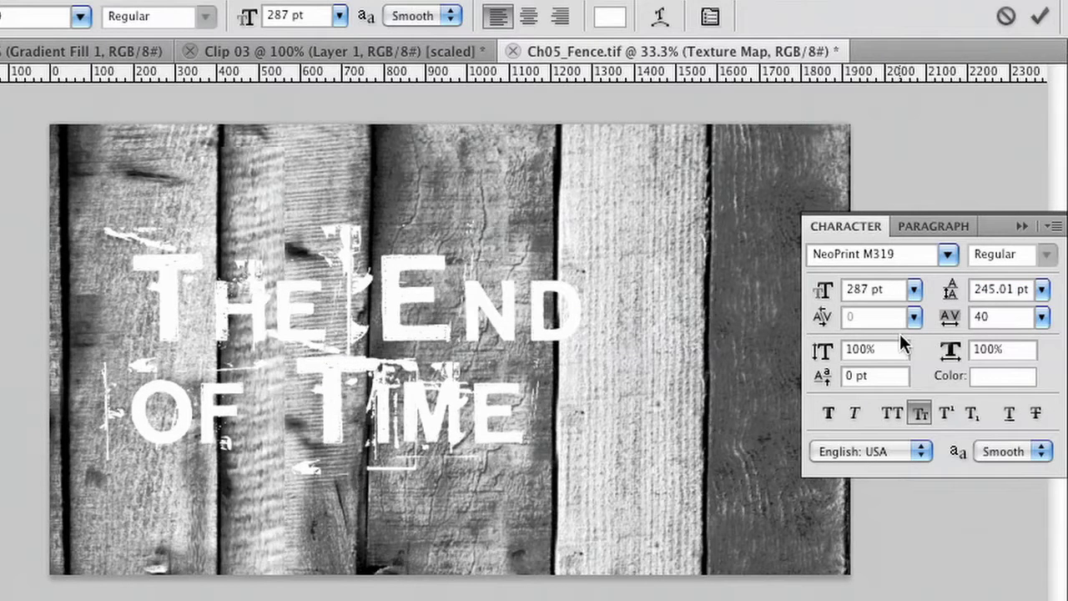
pyautogui.hotkey('ctrl', 'Return')
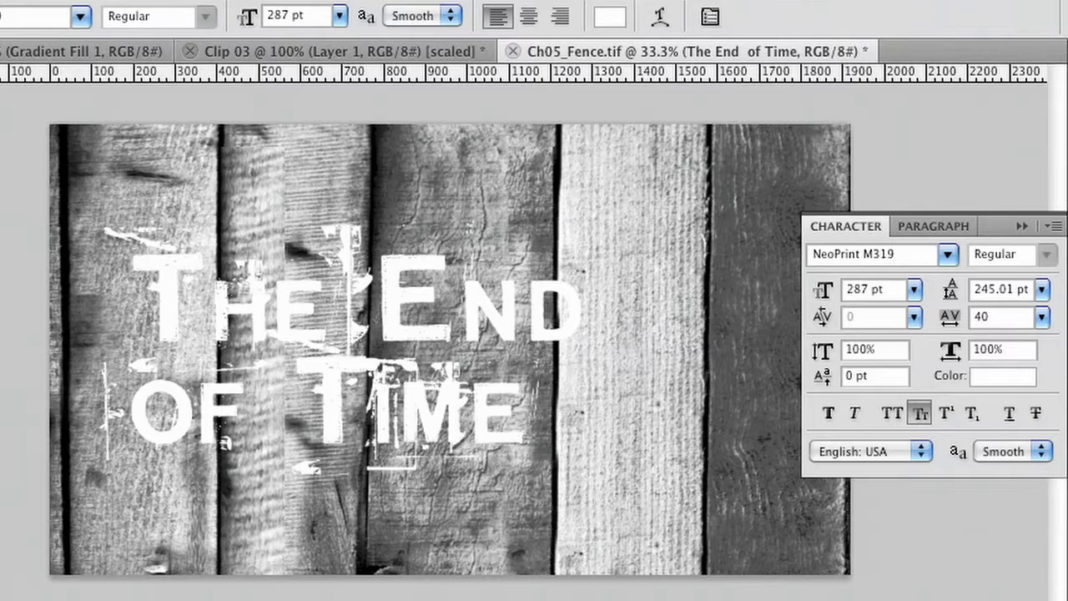
# Scale the title up to 368.76 pt and shift it right over the fence.
pyautogui.hotkey('ctrl', 't')
pyautogui.moveTo(768, 529); pyautogui.dragTo(905, 593)
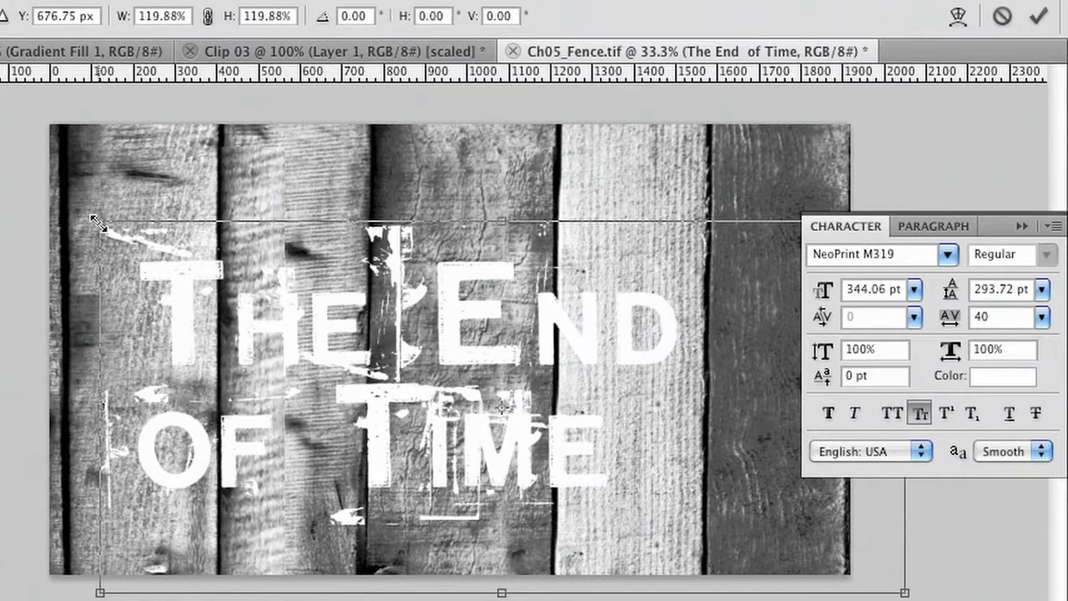
pyautogui.moveTo(101, 221); pyautogui.dragTo(43, 195)
pyautogui.moveTo(241, 335); pyautogui.dragTo(317, 330)
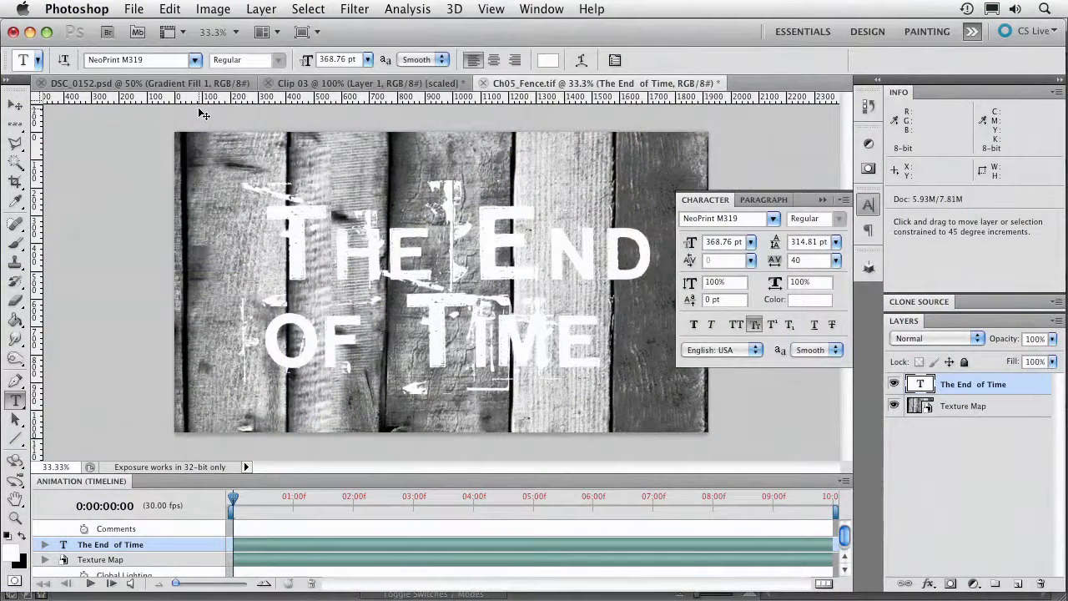
pyautogui.press('super+shift+s')
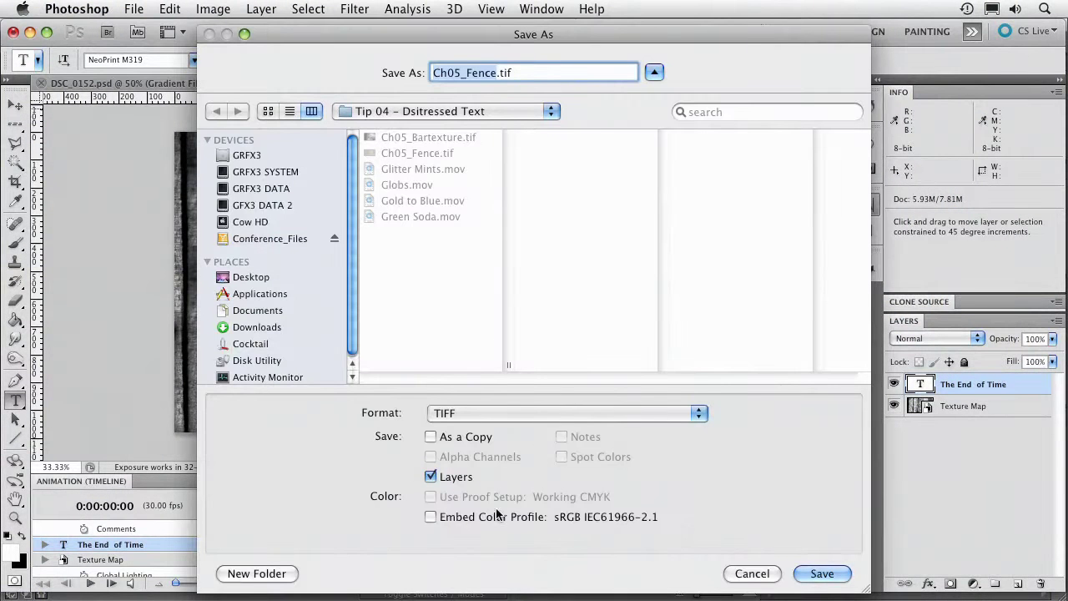
# Save the document as 'Distressed text' in Photoshop PSD format with maximum compatibility.
pyautogui.click(468, 413)
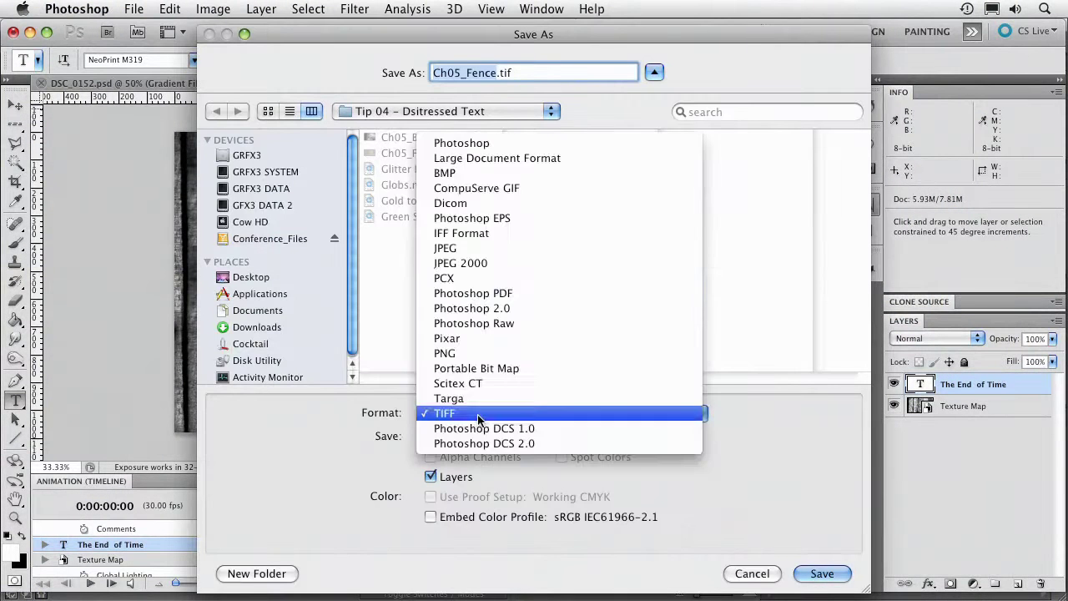
pyautogui.click(422, 144)
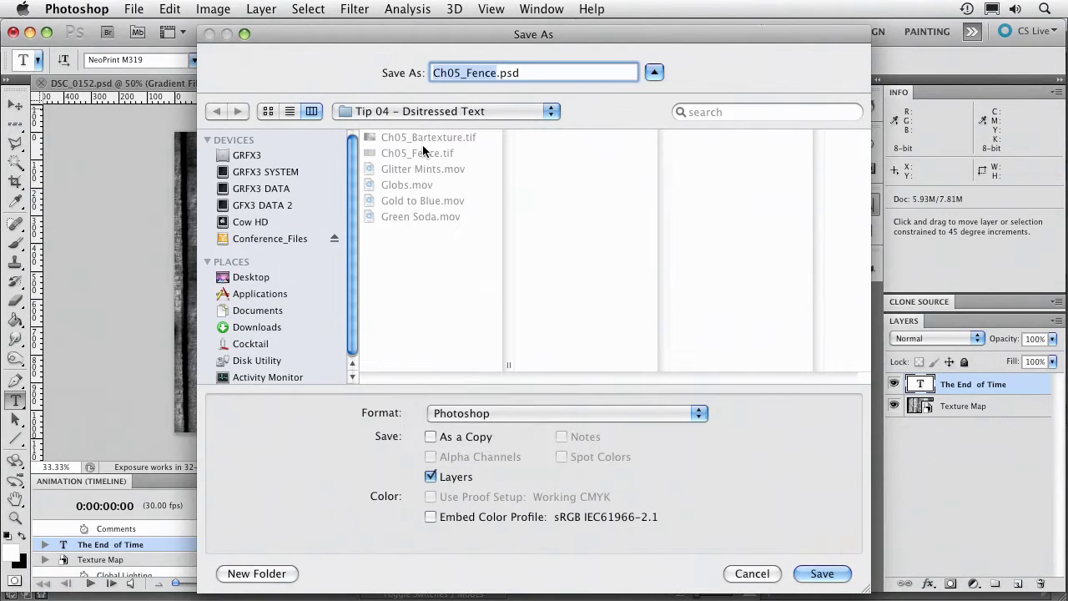
pyautogui.write('Distressed text')
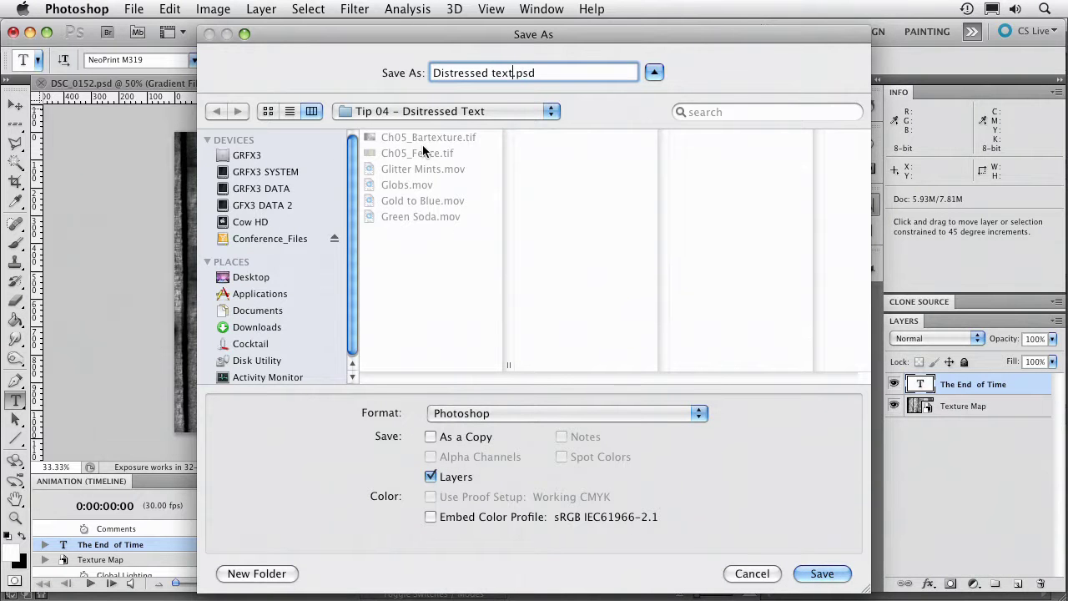
pyautogui.press('Return')
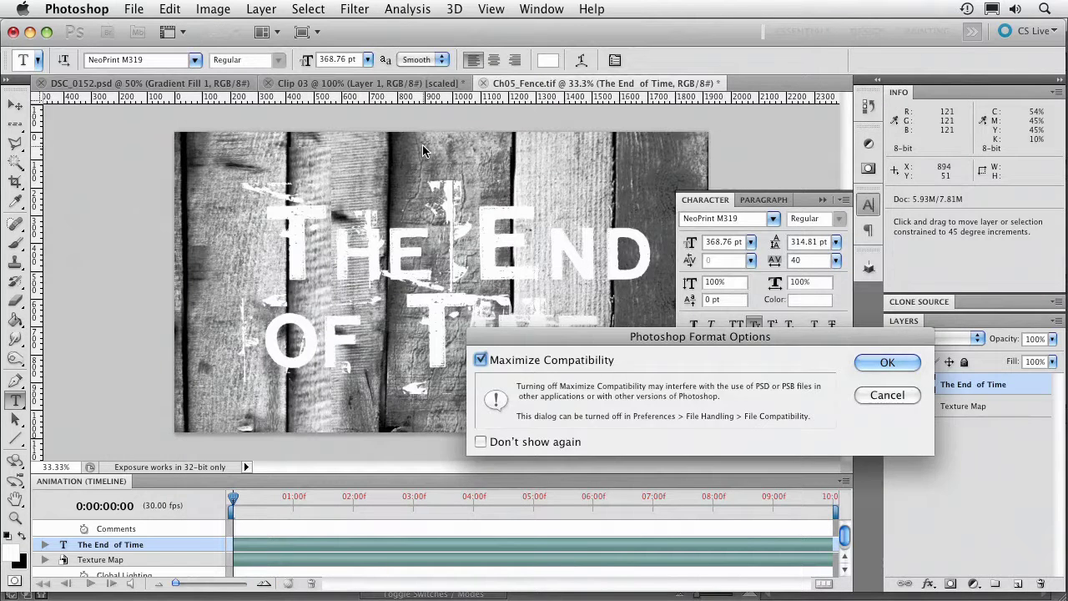
pyautogui.press('Return')
pyautogui.press('super+Tab')
pyautogui.press('super+Tab')
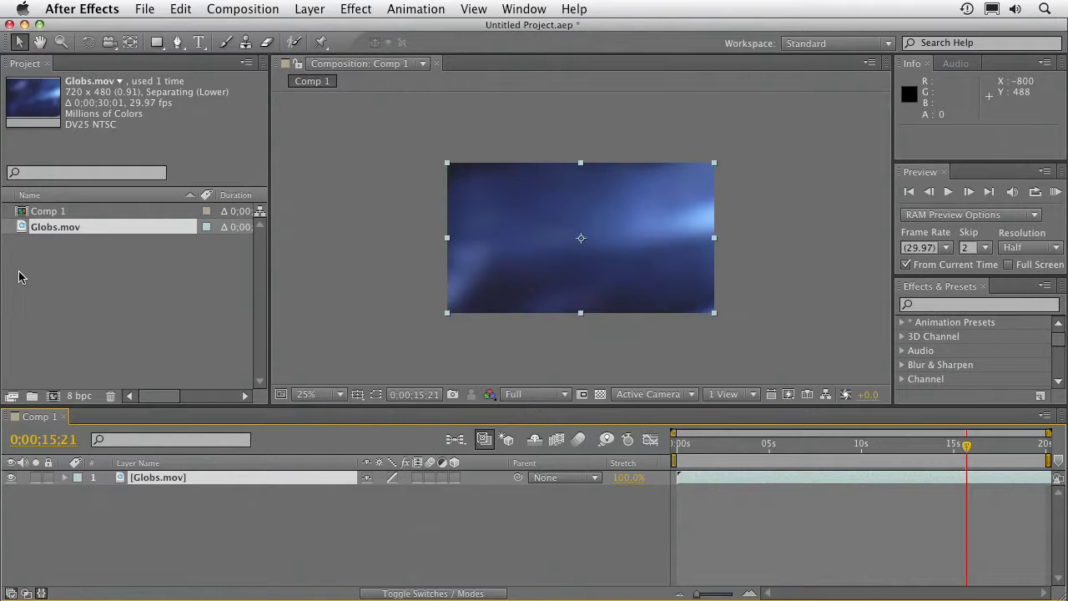
# Import Distressed text.psd as a composition and open the Distressed text comp.
pyautogui.click(21, 277)
pyautogui.doubleClick(21, 277)
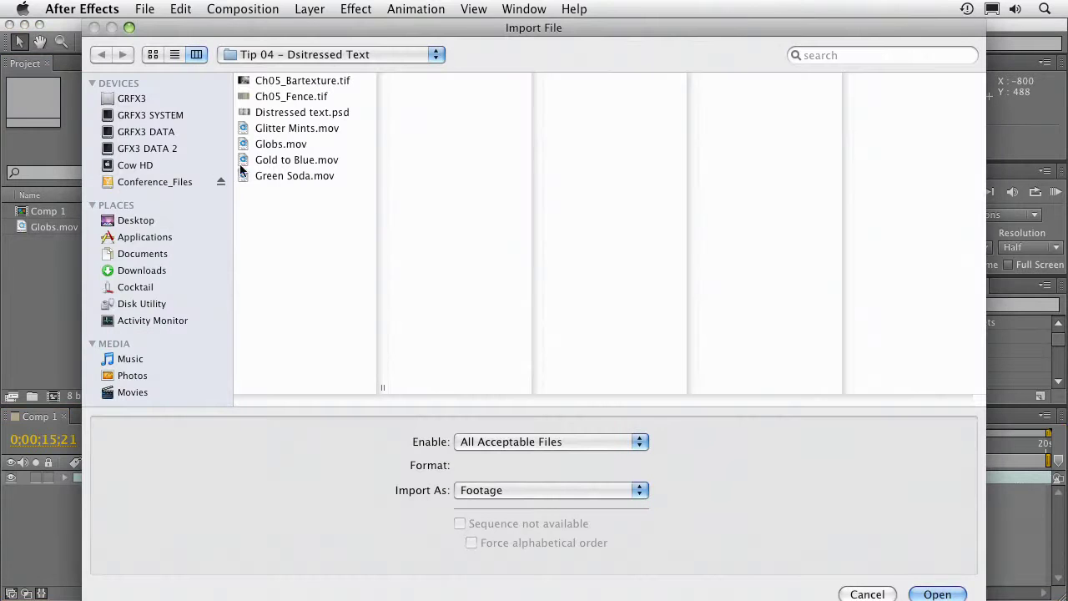
pyautogui.click(276, 114)
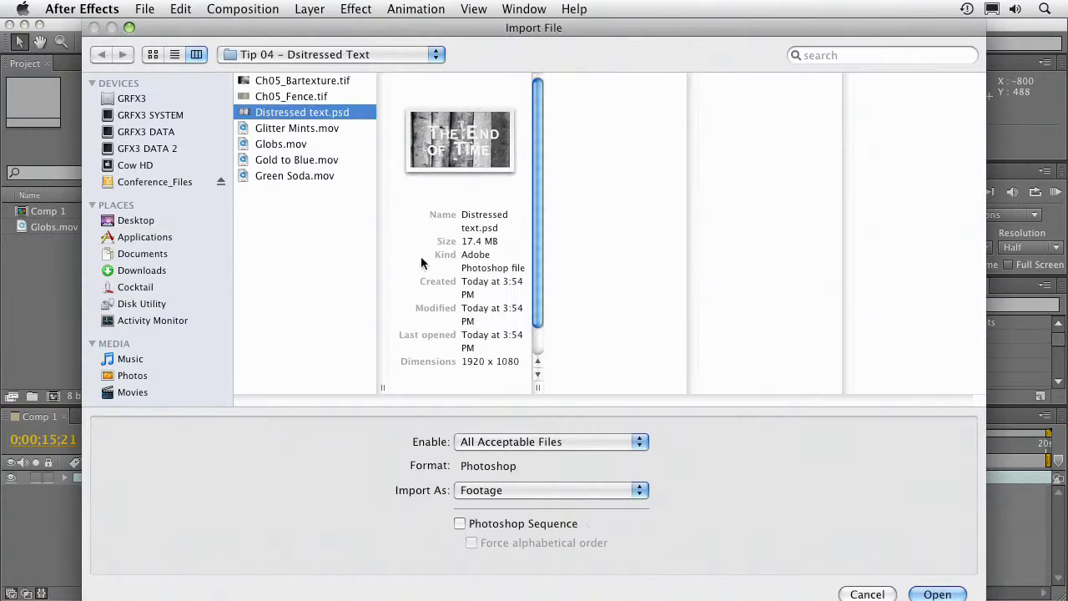
pyautogui.click(585, 490)
pyautogui.click(584, 505)
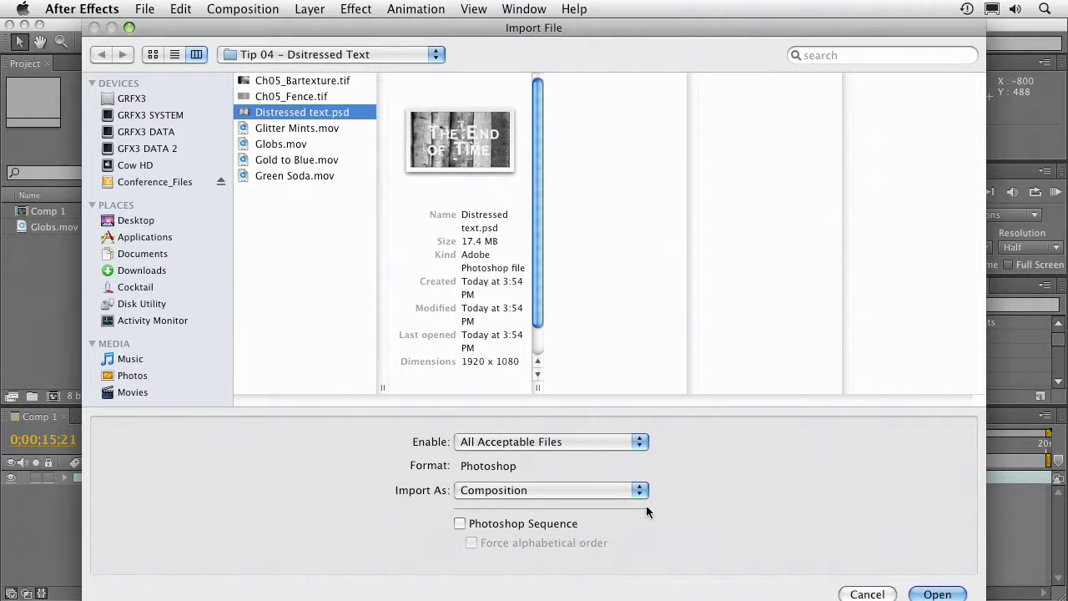
pyautogui.click(940, 594)
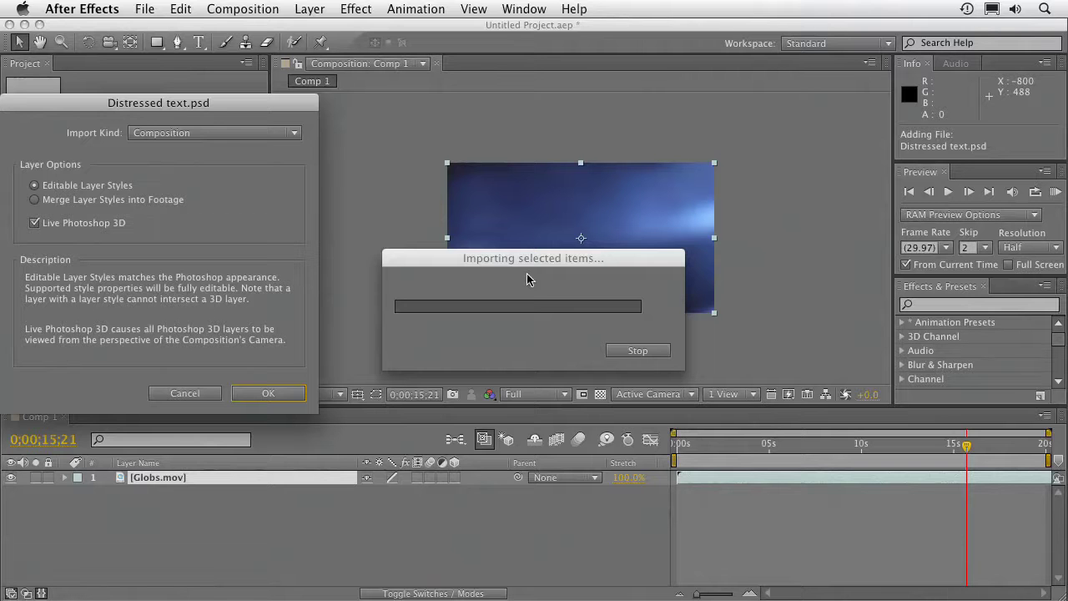
pyautogui.click(261, 388)
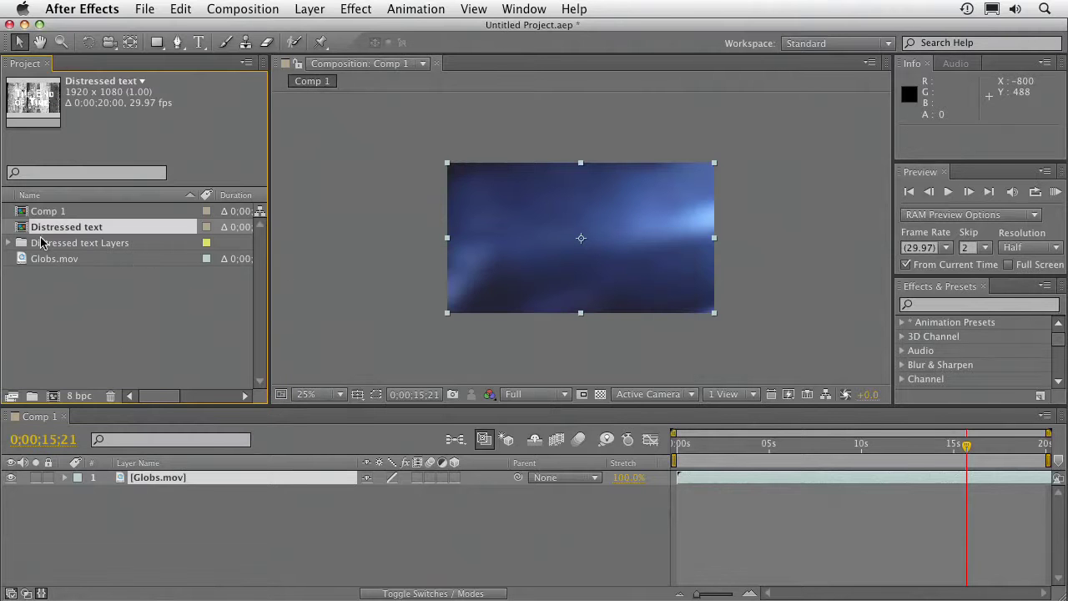
pyautogui.doubleClick(23, 232)
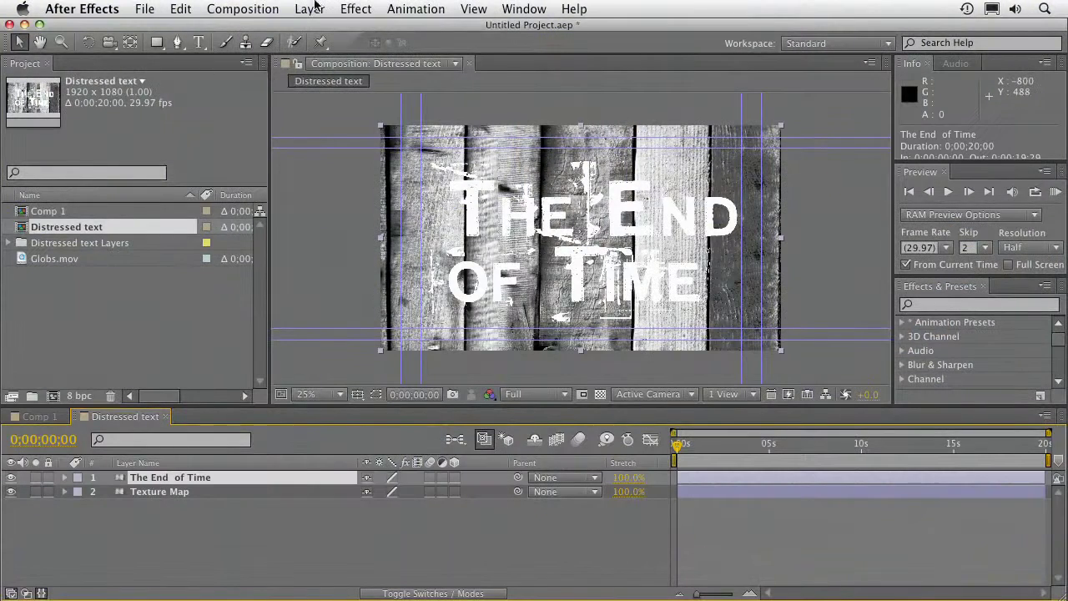
# Convert the title to editable text and adjust its letter kerning, ending at -40.
pyautogui.click(309, 8)
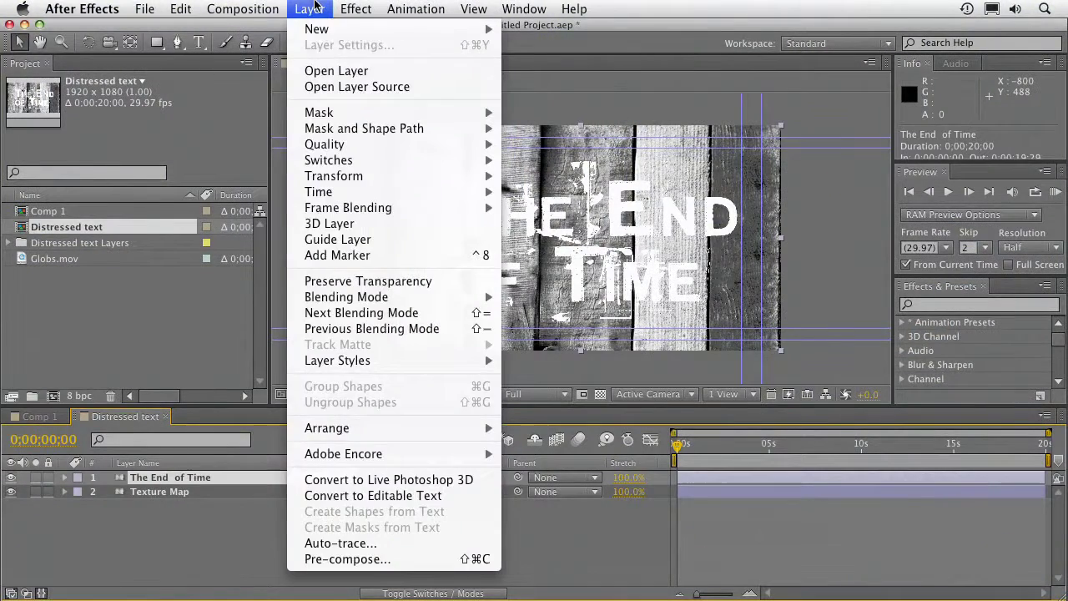
pyautogui.click(432, 498)
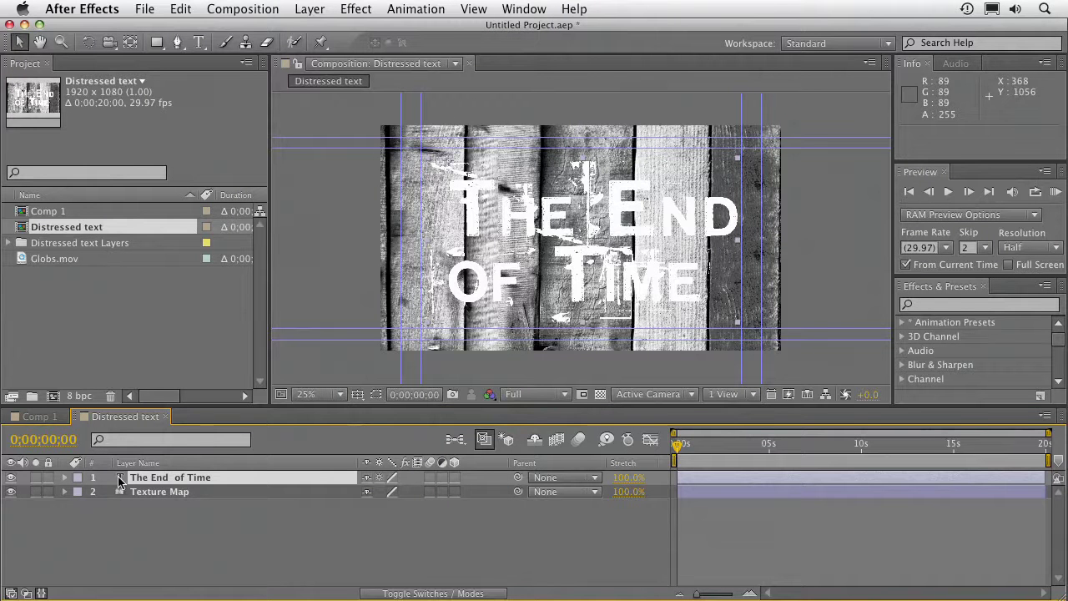
pyautogui.doubleClick(120, 481)
pyautogui.click(571, 227)
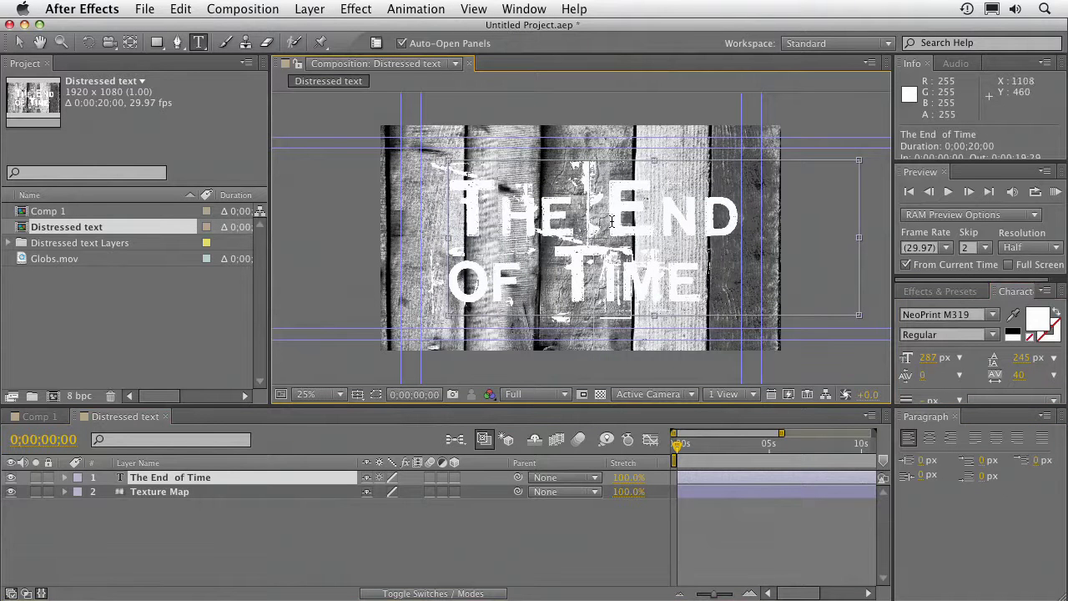
pyautogui.hotkey('alt', 'Left')
pyautogui.hotkey('alt', 'Left')
pyautogui.hotkey('alt', 'Left')
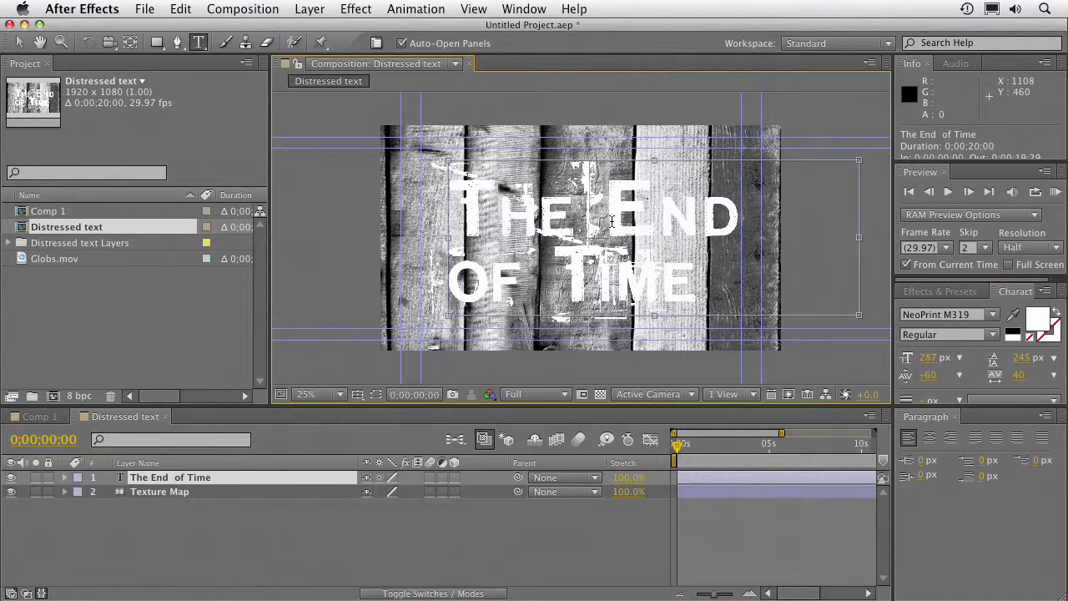
pyautogui.hotkey('alt', 'Right')
pyautogui.hotkey('alt', 'Right')
pyautogui.hotkey('alt', 'Right')
pyautogui.hotkey('alt', 'Right')
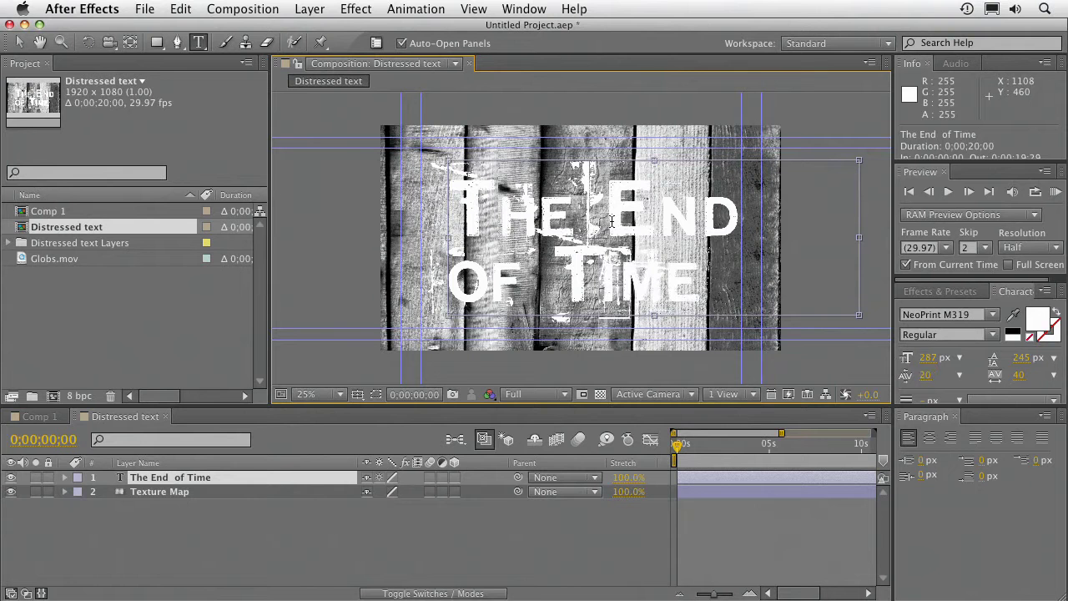
pyautogui.hotkey('alt', 'Right')
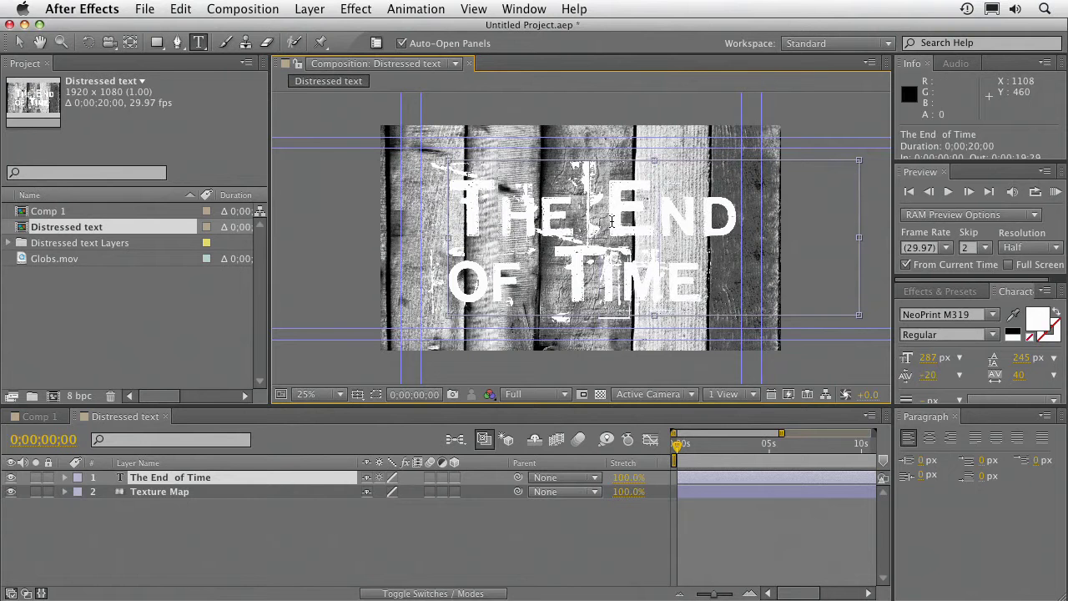
pyautogui.hotkey('alt', 'Left')
pyautogui.hotkey('alt', 'Left')
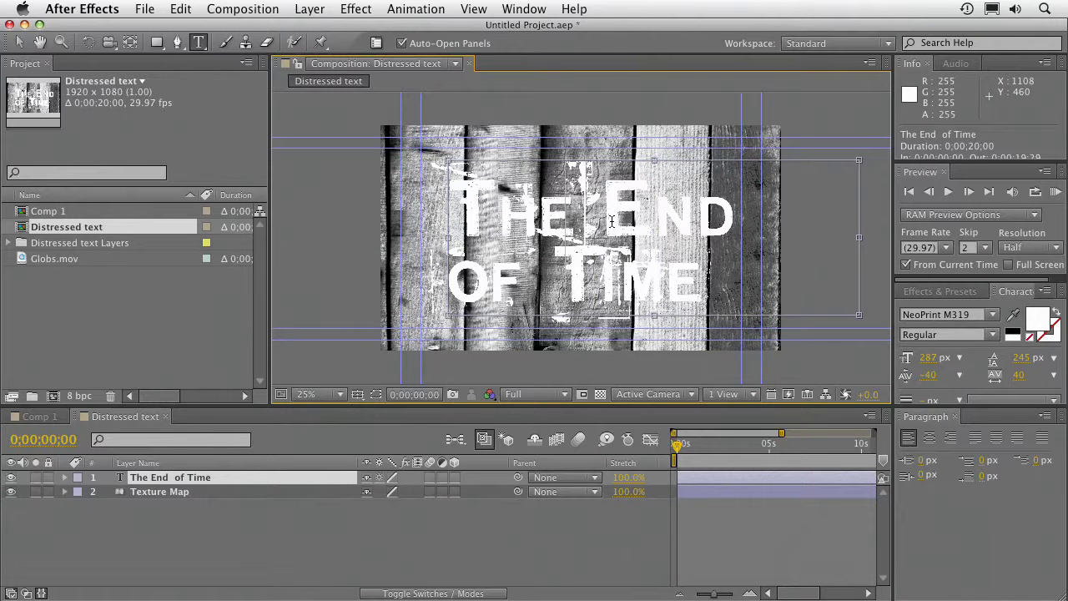
pyautogui.click(305, 514)
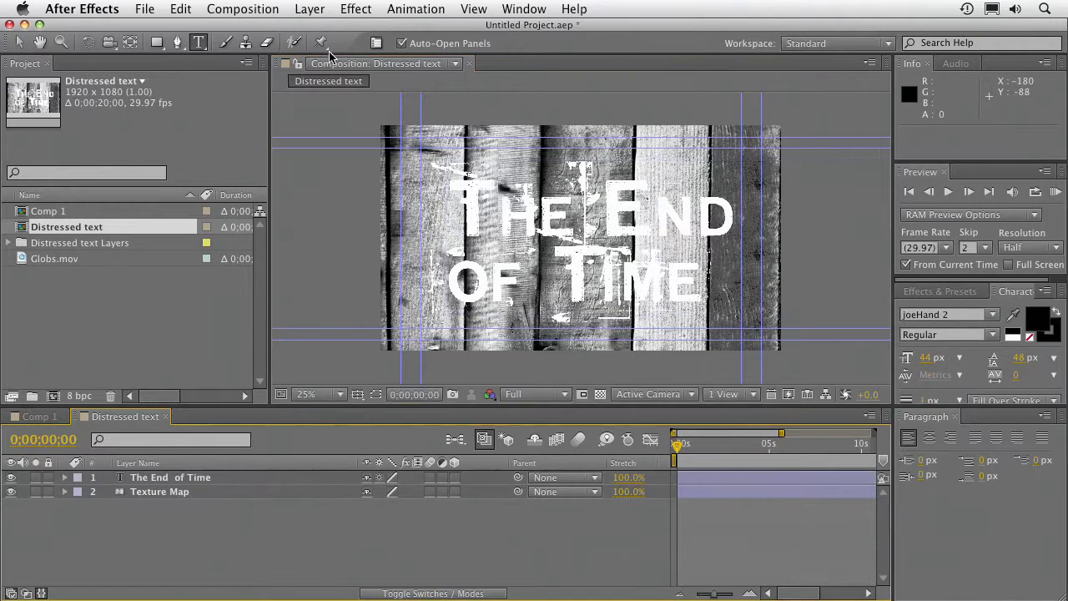
# Add a Drop Shadow style to The End of Time with spread 25% and distance 13.
pyautogui.click(309, 8)
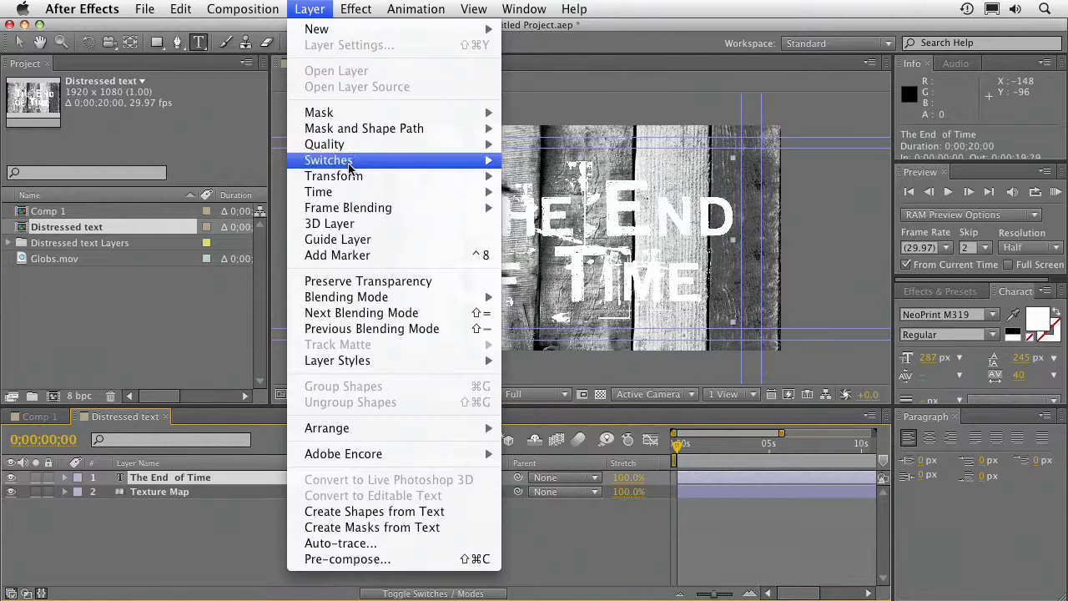
pyautogui.moveTo(420, 365)
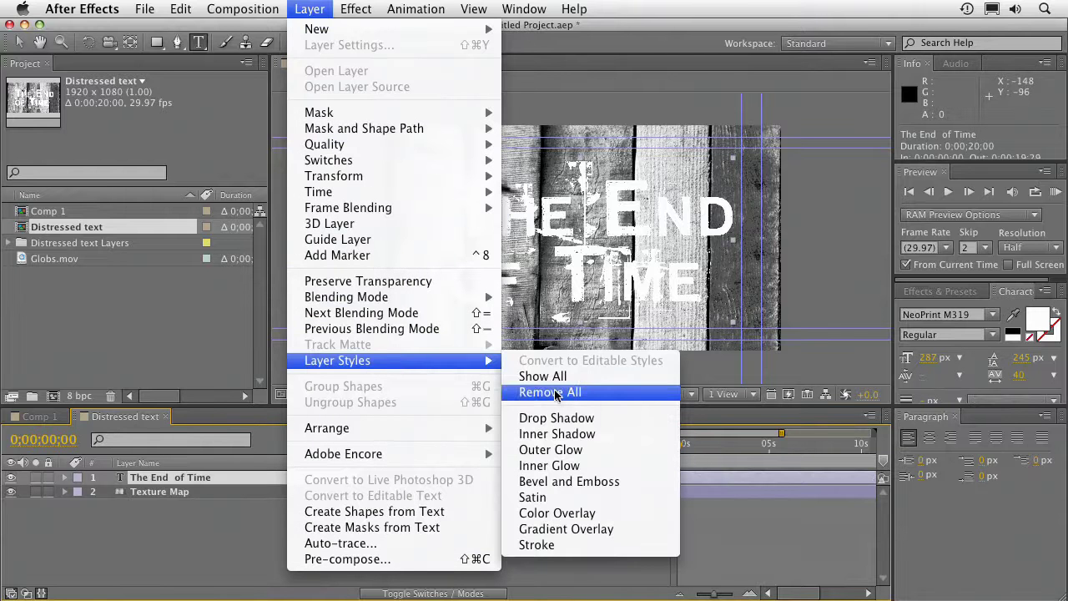
pyautogui.click(557, 417)
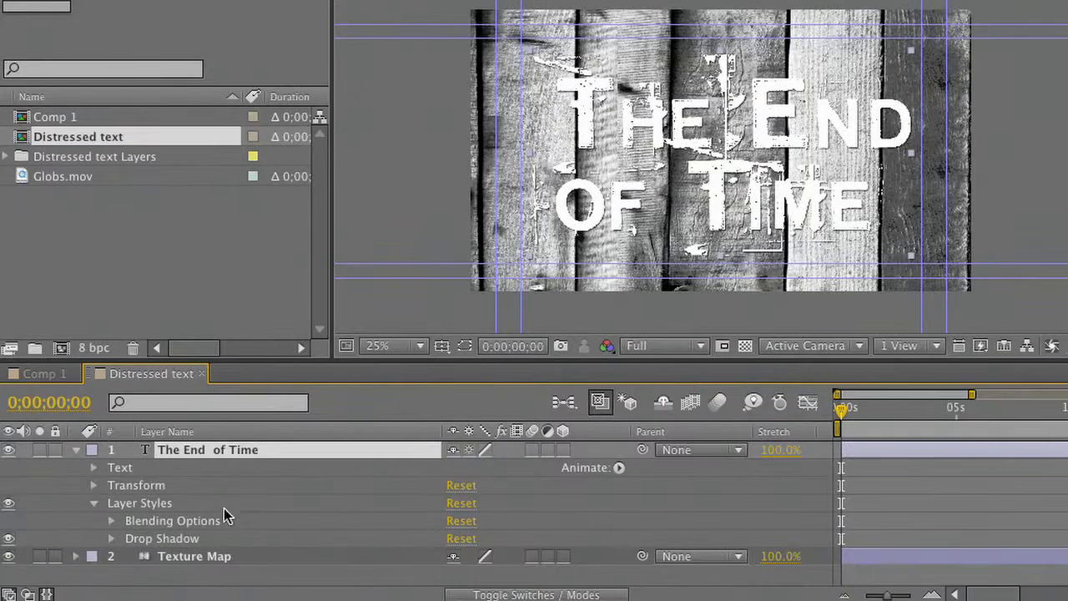
pyautogui.click(111, 539)
pyautogui.scroll(-3, 171, 544)
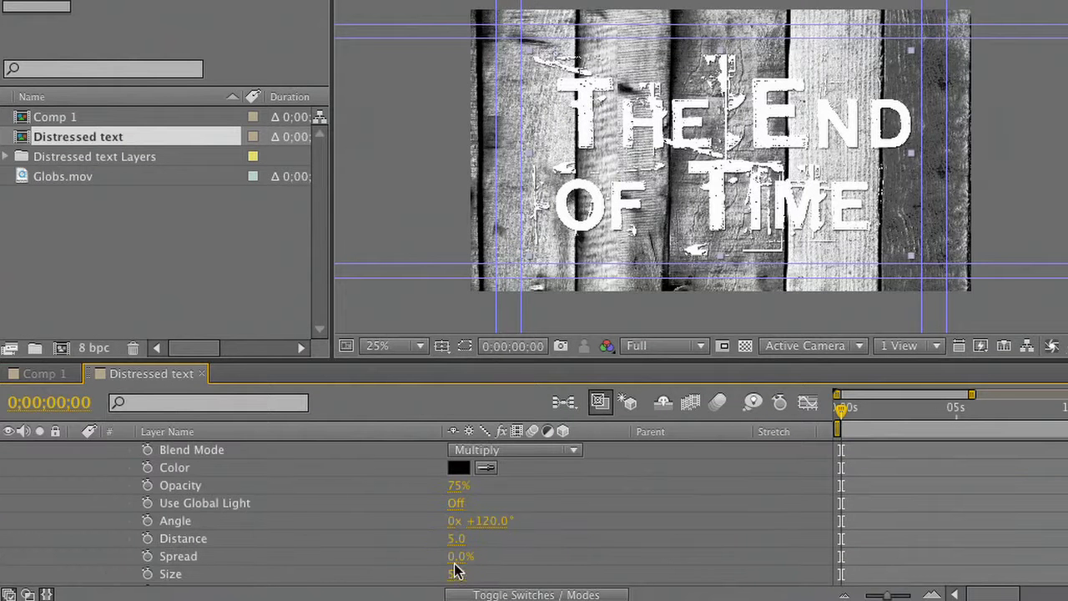
pyautogui.moveTo(455, 559)
pyautogui.mouseDown()
pyautogui.moveTo(494, 562)
pyautogui.moveTo(461, 543)
pyautogui.mouseUp()
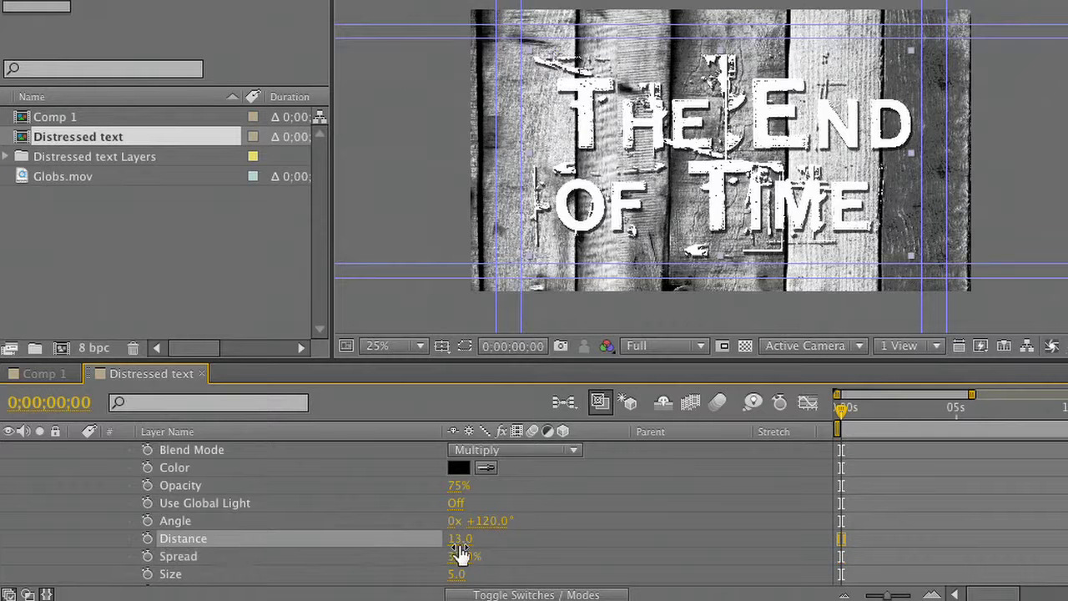
pyautogui.scroll(3, 107, 525)
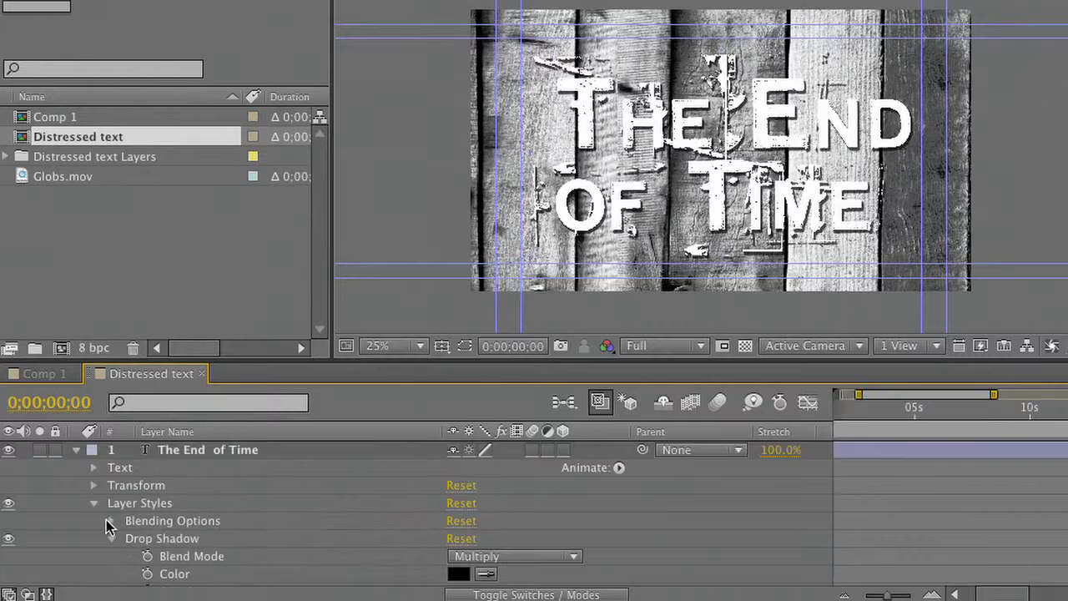
# Stack Texture Map above The End of Time and paste both layers into Comp 1.
pyautogui.click(75, 450)
pyautogui.moveTo(177, 463); pyautogui.dragTo(175, 450)
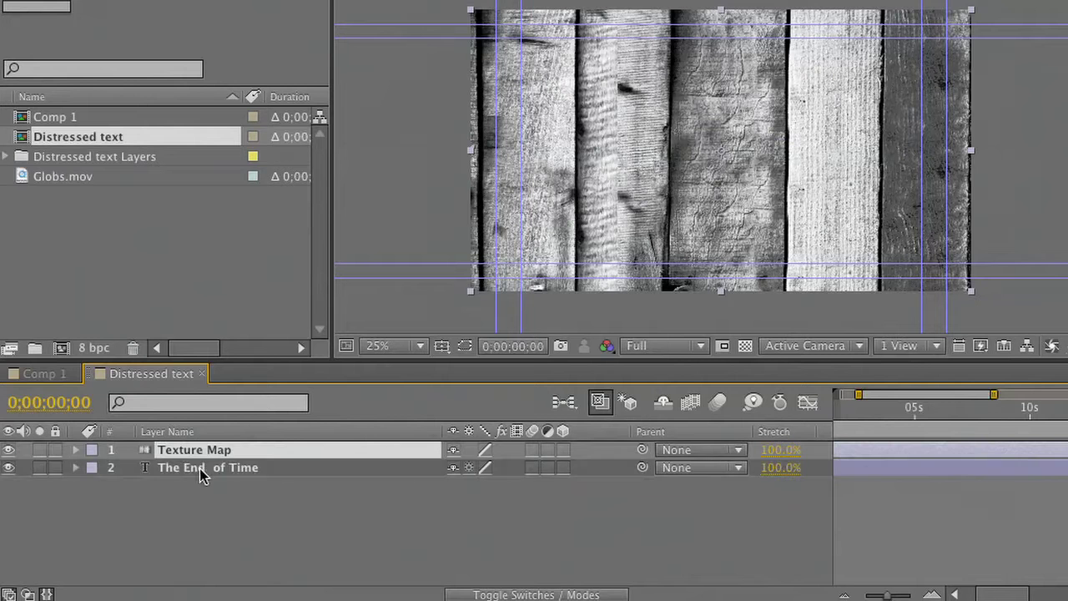
pyautogui.click(45, 375)
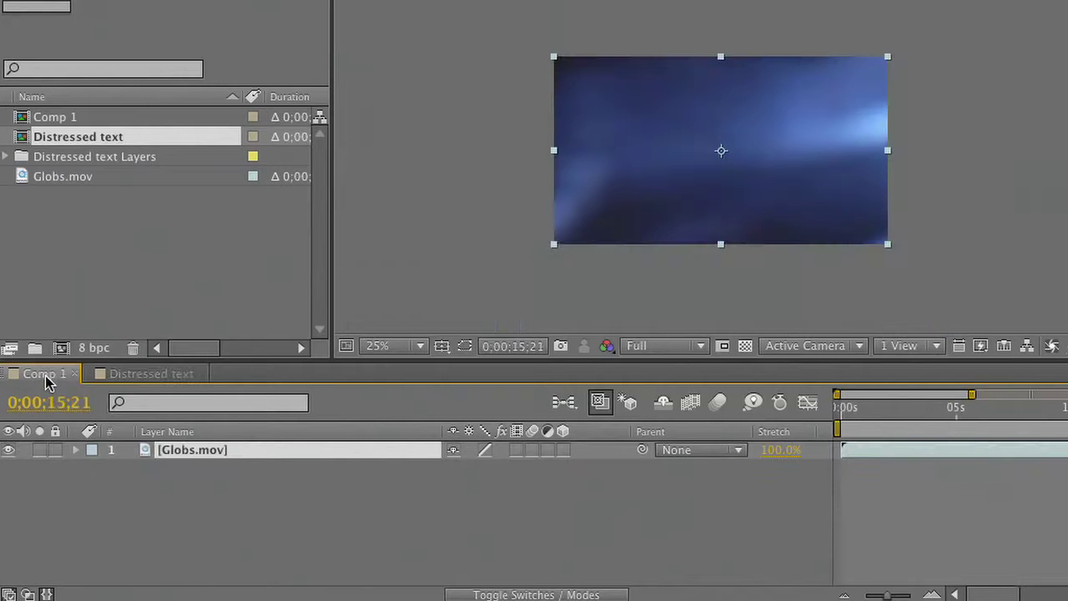
pyautogui.hotkey('ctrl', 'v')
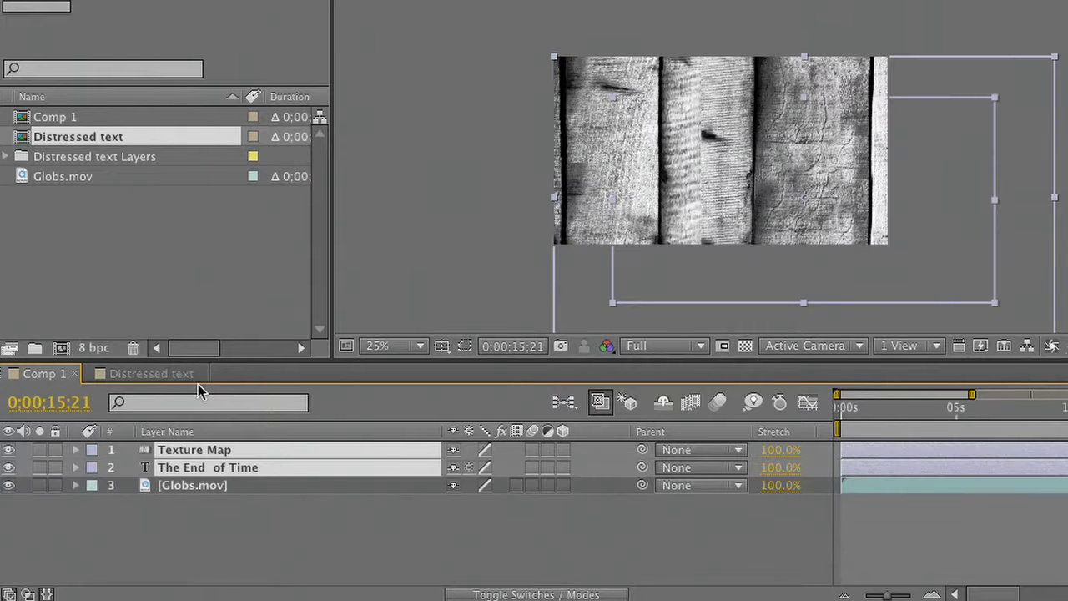
# Hide Texture Map, leaving The End of Time visible and selected.
pyautogui.click(9, 467)
pyautogui.click(8, 450)
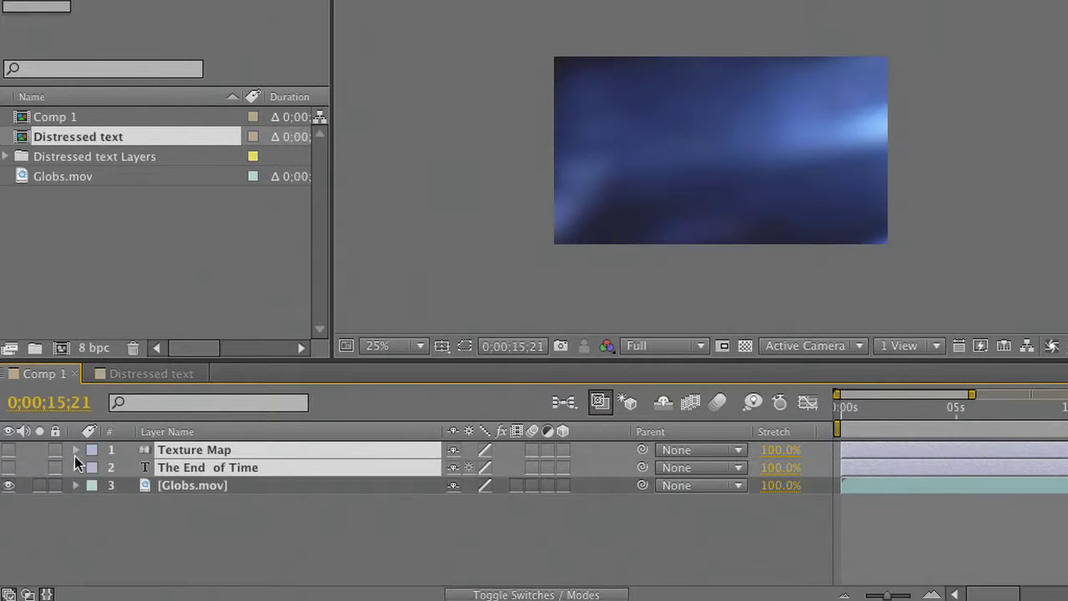
pyautogui.click(152, 521)
pyautogui.click(8, 468)
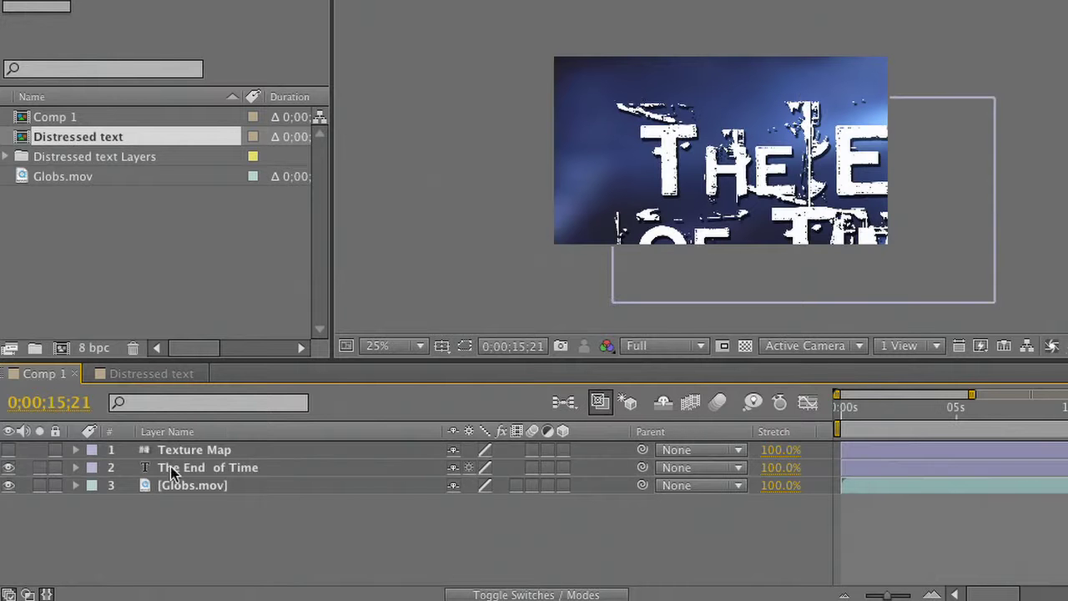
pyautogui.click(175, 468)
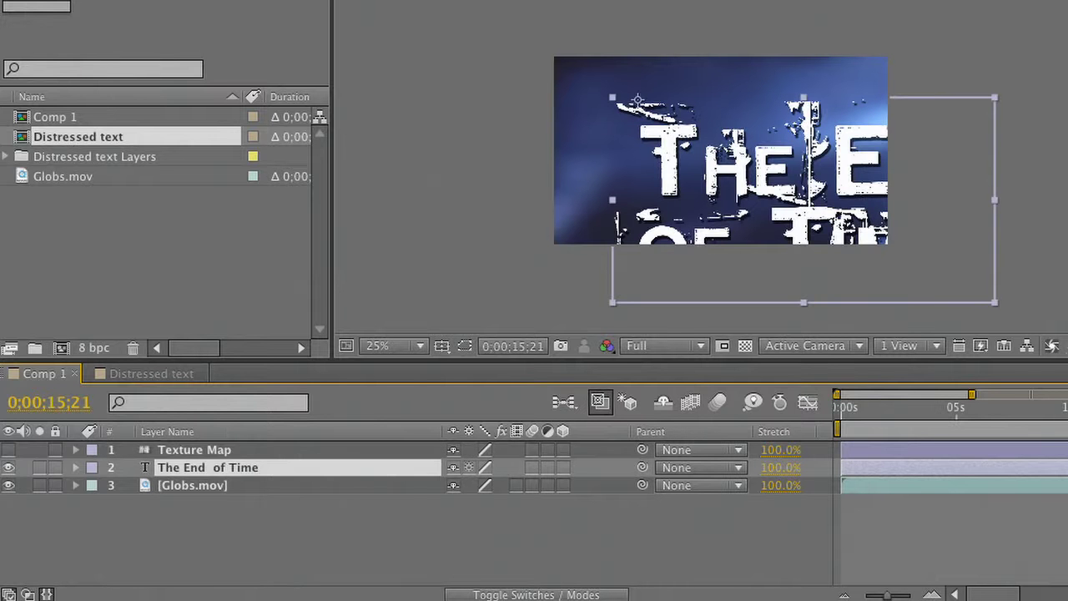
# Scale the title to 94.5% and fit it inside the Title/Action Safe guides.
pyautogui.moveTo(810, 187); pyautogui.dragTo(727, 133)
pyautogui.press('s')
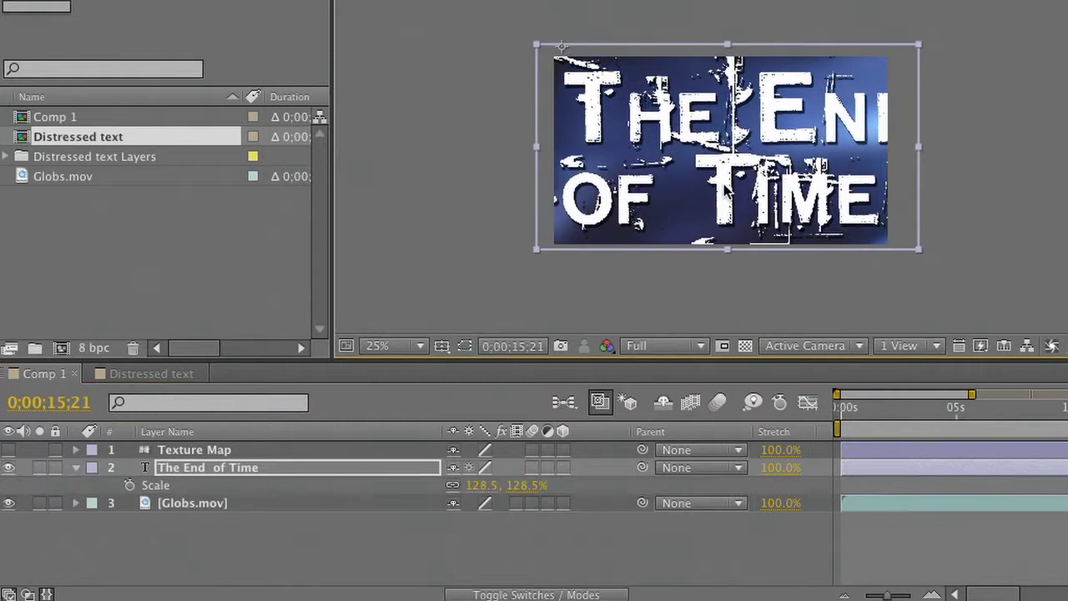
pyautogui.moveTo(477, 487); pyautogui.dragTo(471, 486)
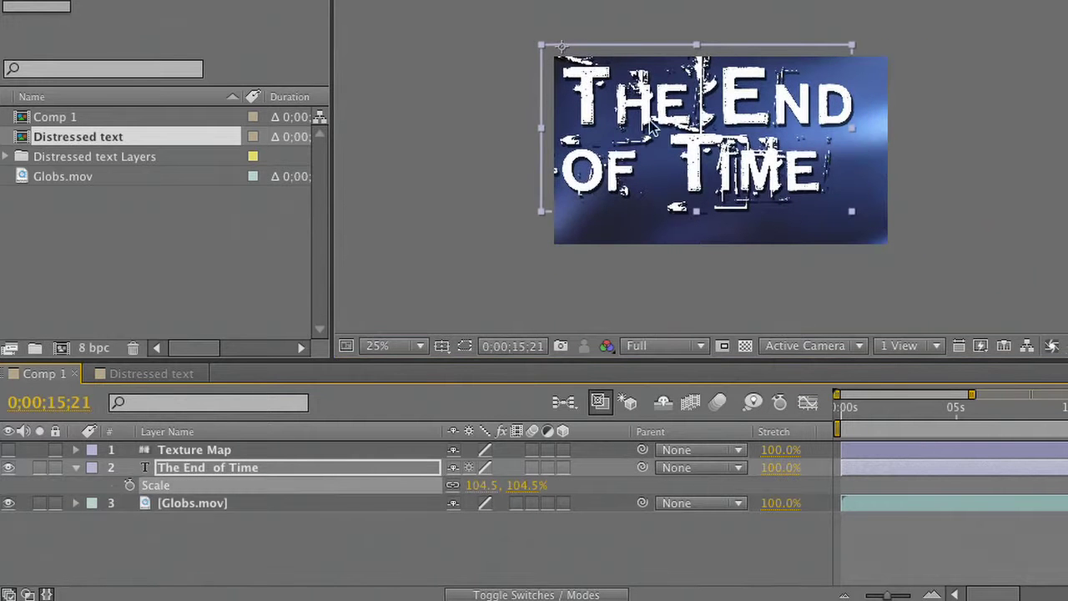
pyautogui.moveTo(654, 125); pyautogui.dragTo(672, 144)
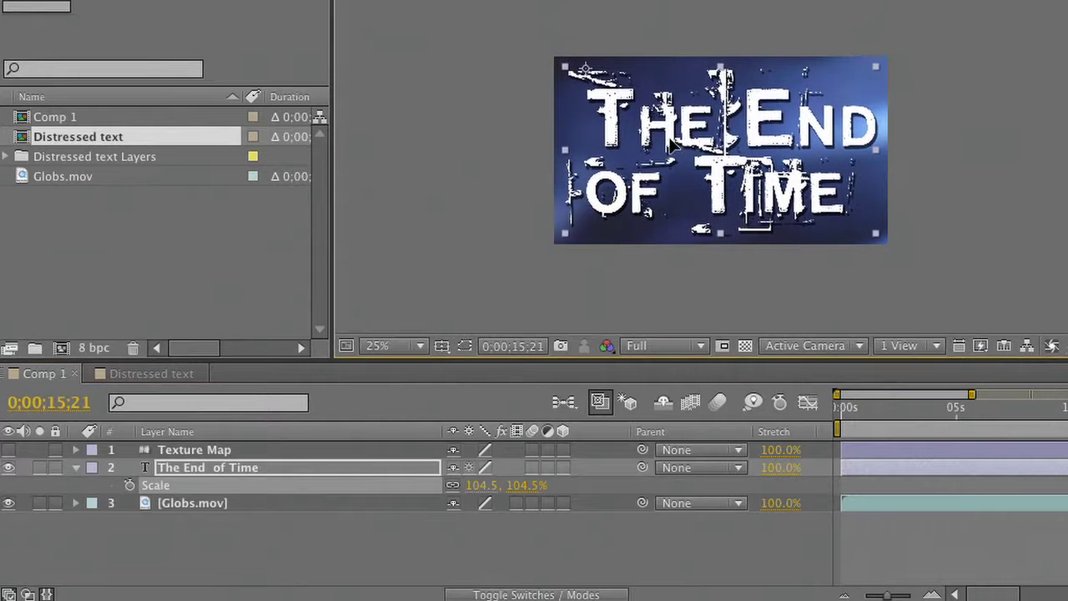
pyautogui.click(442, 347)
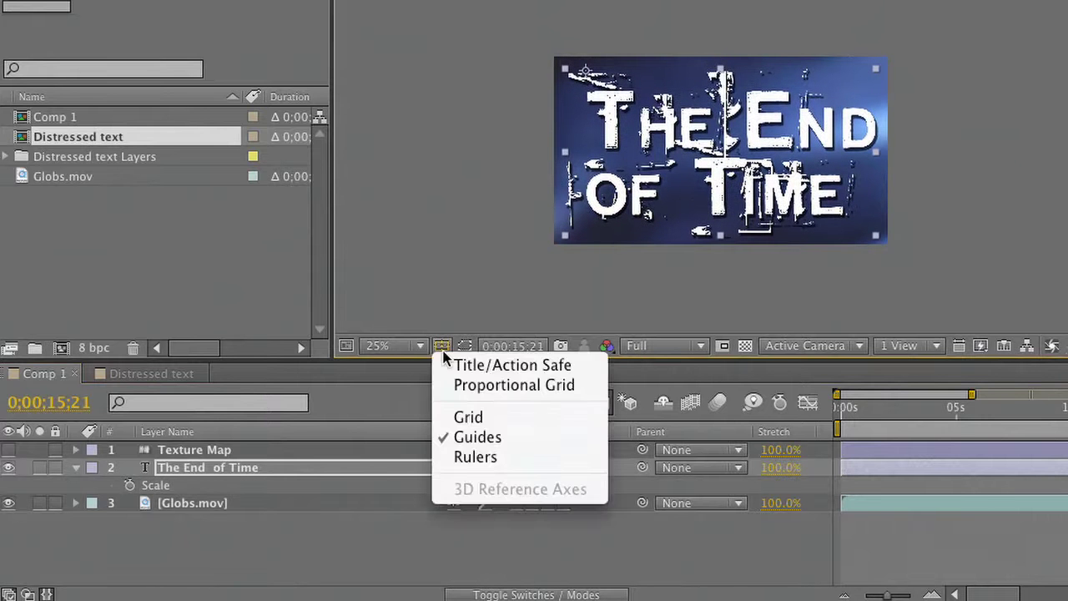
pyautogui.click(456, 365)
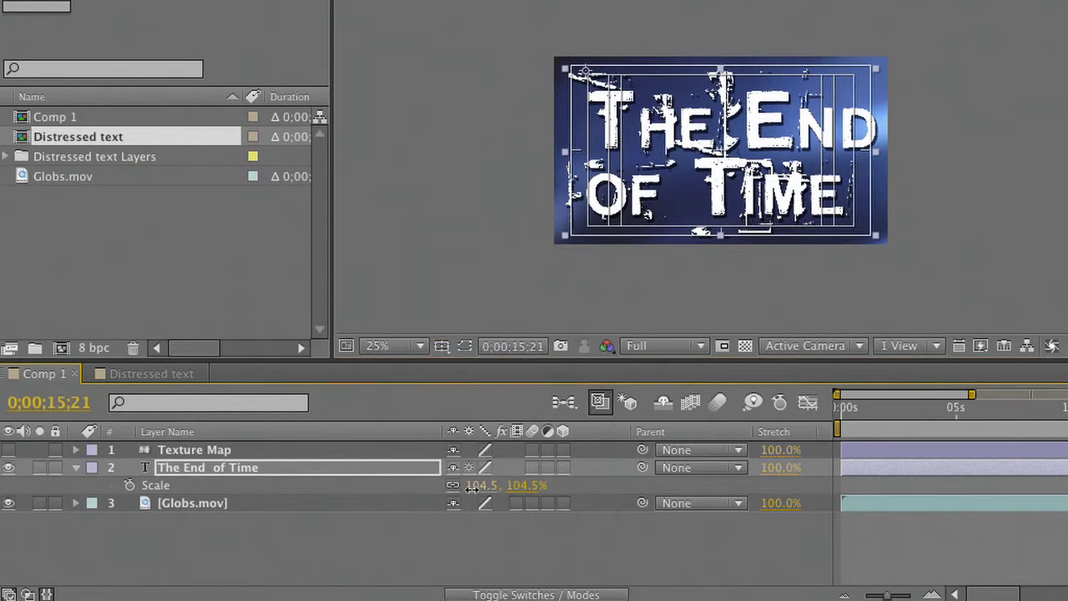
pyautogui.moveTo(474, 487); pyautogui.dragTo(471, 492)
pyautogui.moveTo(705, 147); pyautogui.dragTo(709, 149)
# Show Texture Map again and set The End of Time's track matte to Luma Matte 'Texture Map'.
pyautogui.click(160, 523)
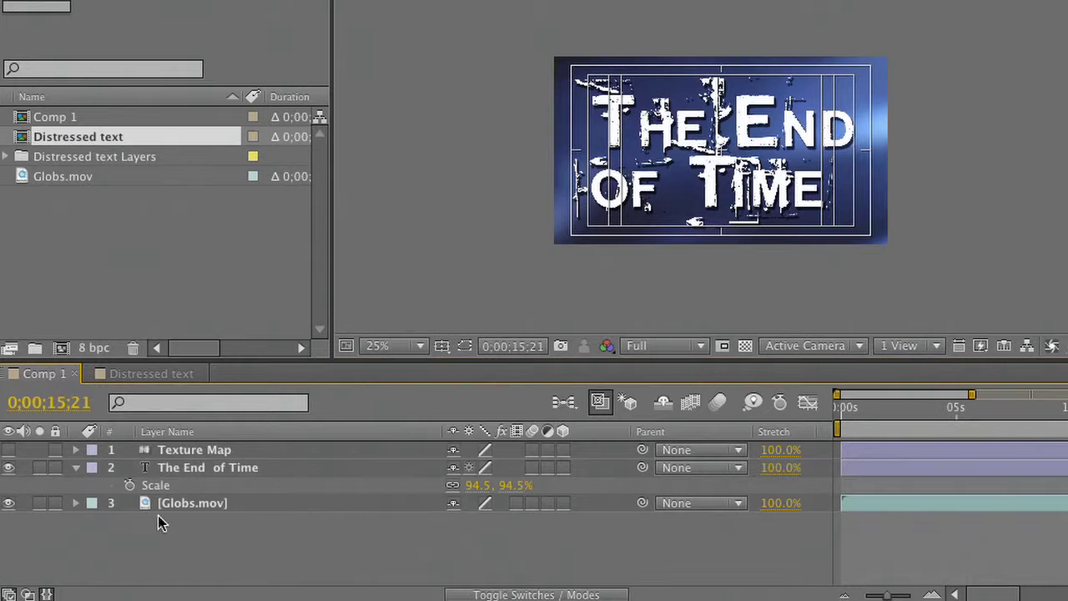
pyautogui.click(10, 451)
pyautogui.click(190, 468)
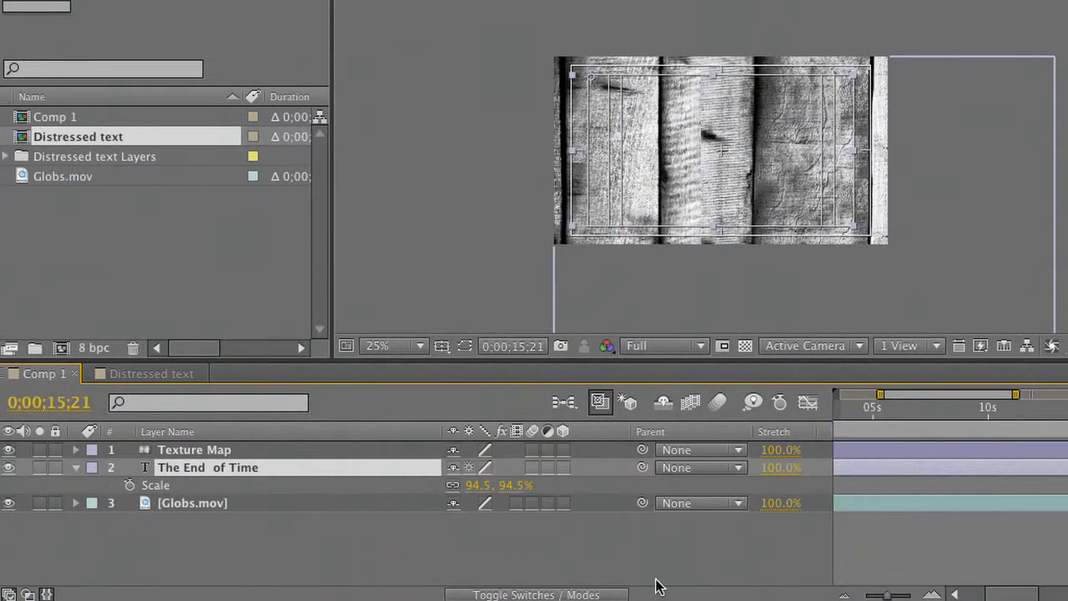
pyautogui.click(564, 594)
pyautogui.click(563, 594)
pyautogui.click(563, 594)
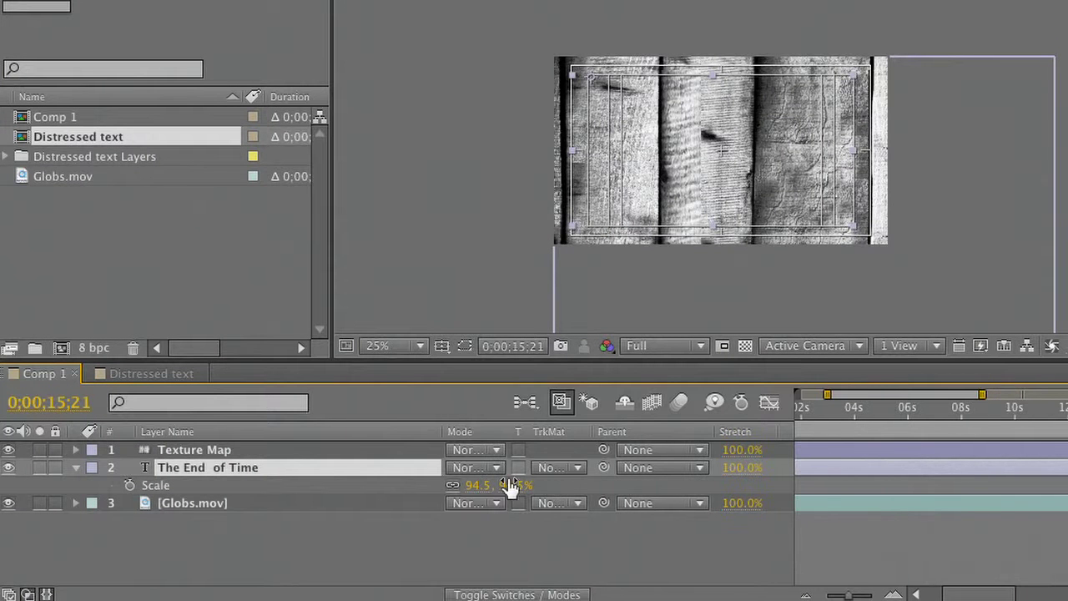
pyautogui.click(544, 470)
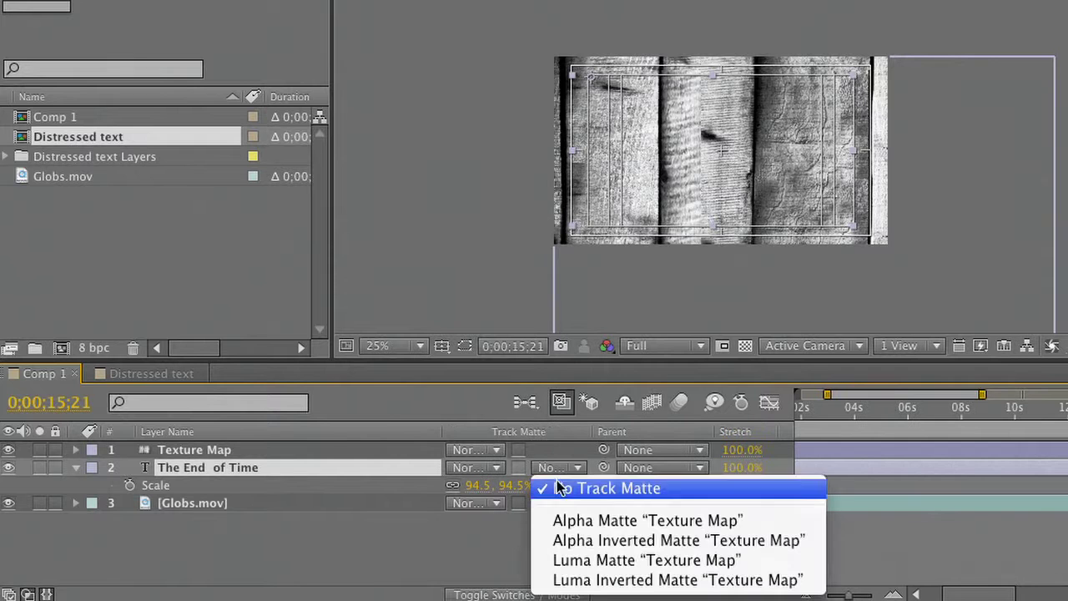
pyautogui.click(597, 561)
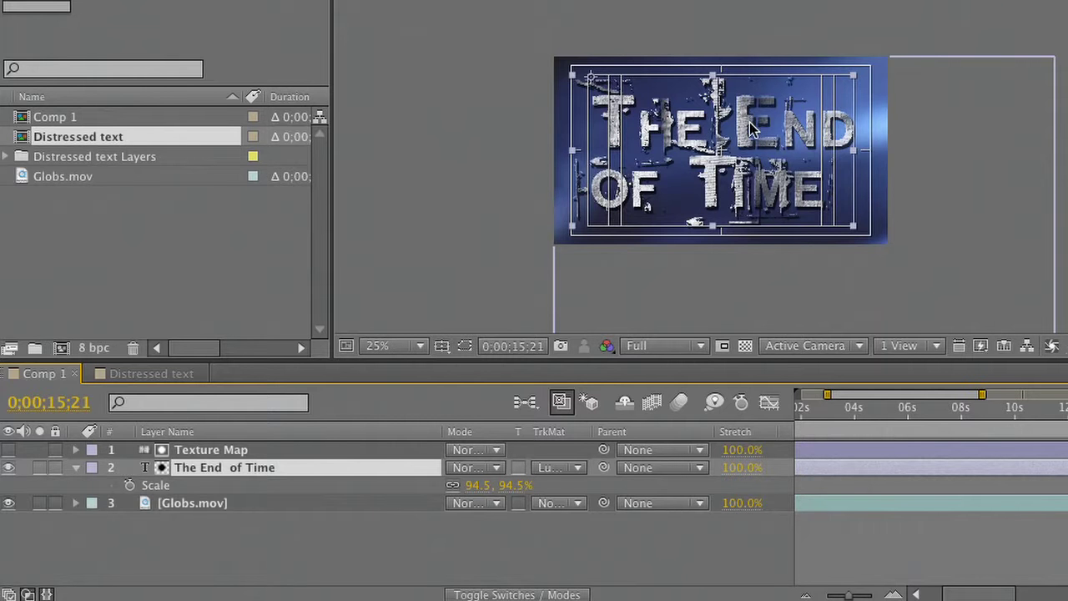
# Scrub the timeline to preview the luma-matted title at other frames.
pyautogui.scroll(2, 749, 127)
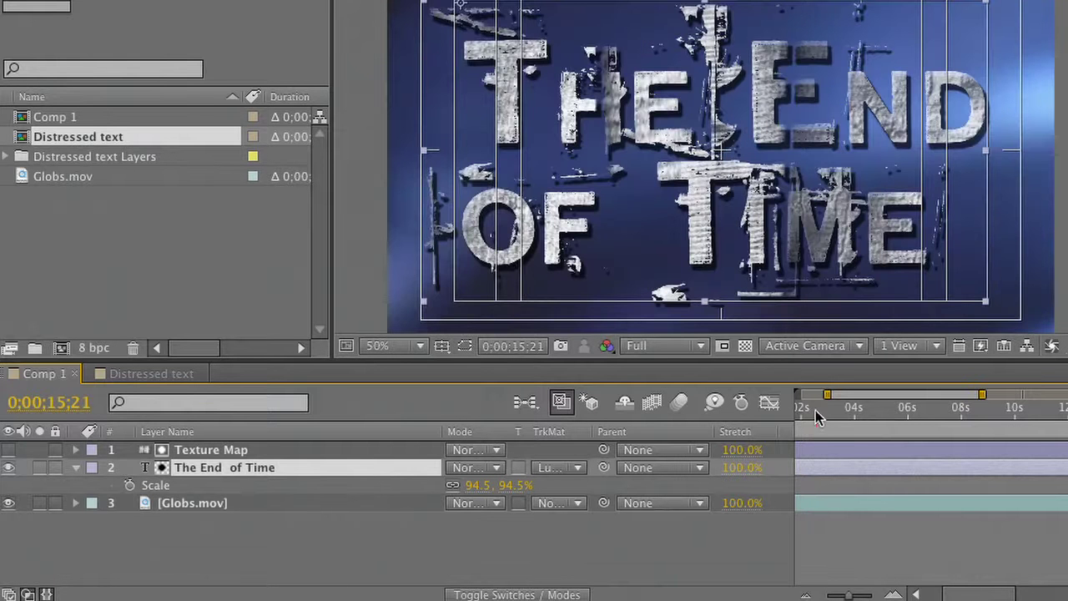
pyautogui.moveTo(816, 410); pyautogui.dragTo(962, 414)
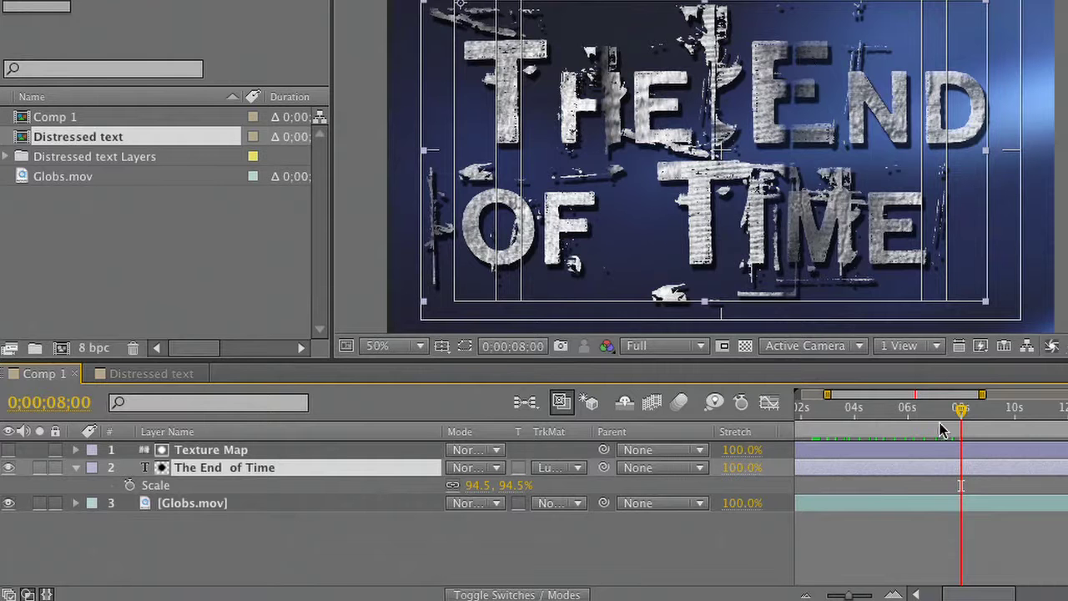
pyautogui.moveTo(913, 431)
pyautogui.mouseDown()
pyautogui.moveTo(890, 431)
pyautogui.moveTo(922, 432)
pyautogui.mouseUp()
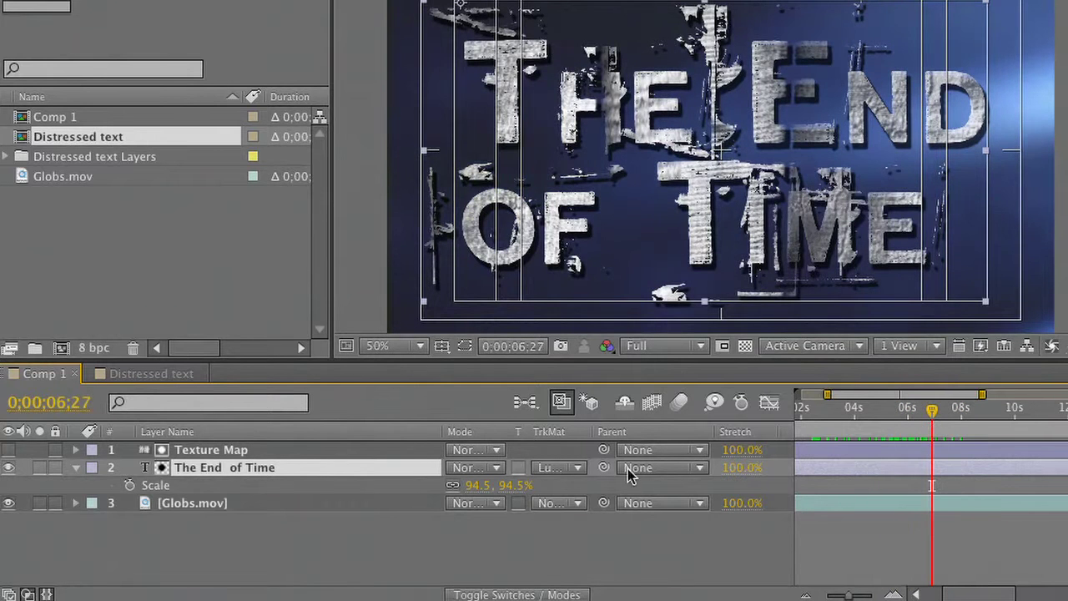
# Switch the title's track matte to Luma Inverted Matte 'Texture Map' and review it.
pyautogui.click(559, 469)
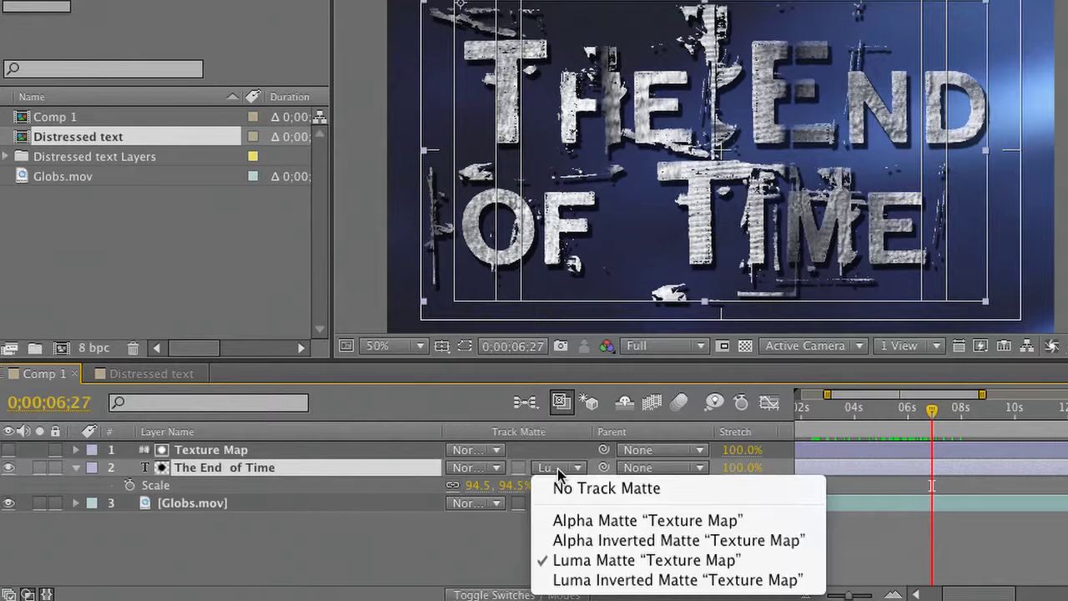
pyautogui.click(598, 580)
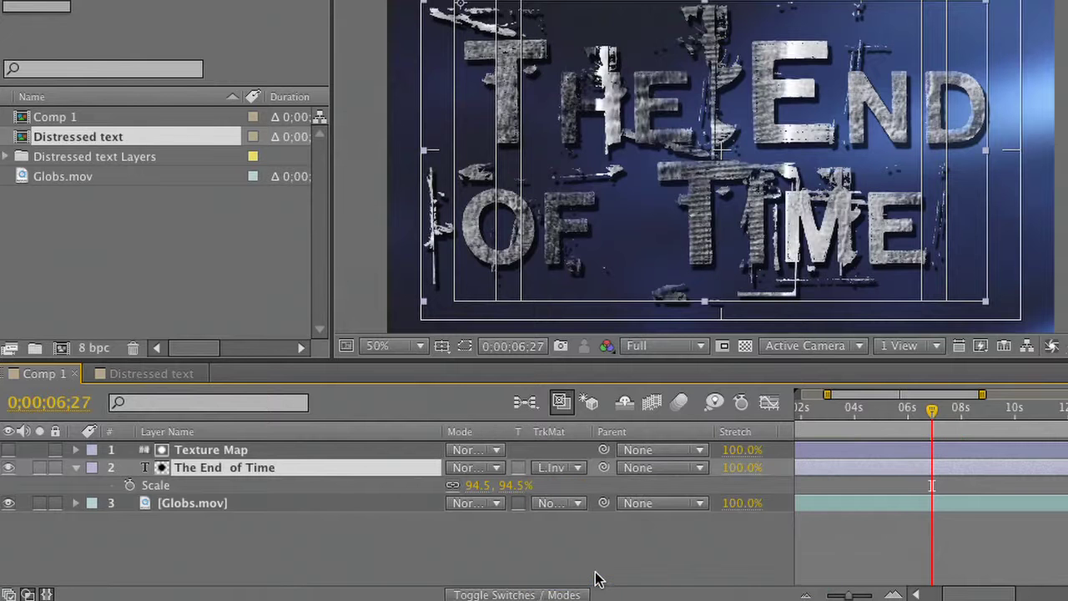
pyautogui.click(907, 413)
pyautogui.moveTo(868, 420)
pyautogui.mouseDown()
pyautogui.moveTo(814, 420)
pyautogui.moveTo(858, 422)
pyautogui.mouseUp()
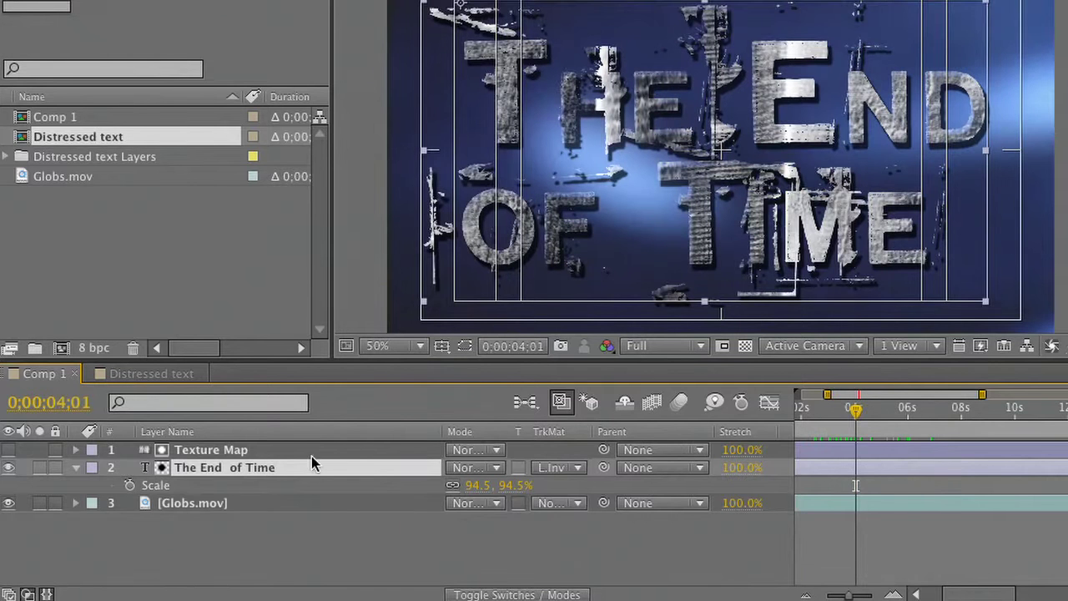
# Lower Texture Map's opacity to 87%.
pyautogui.click(234, 453)
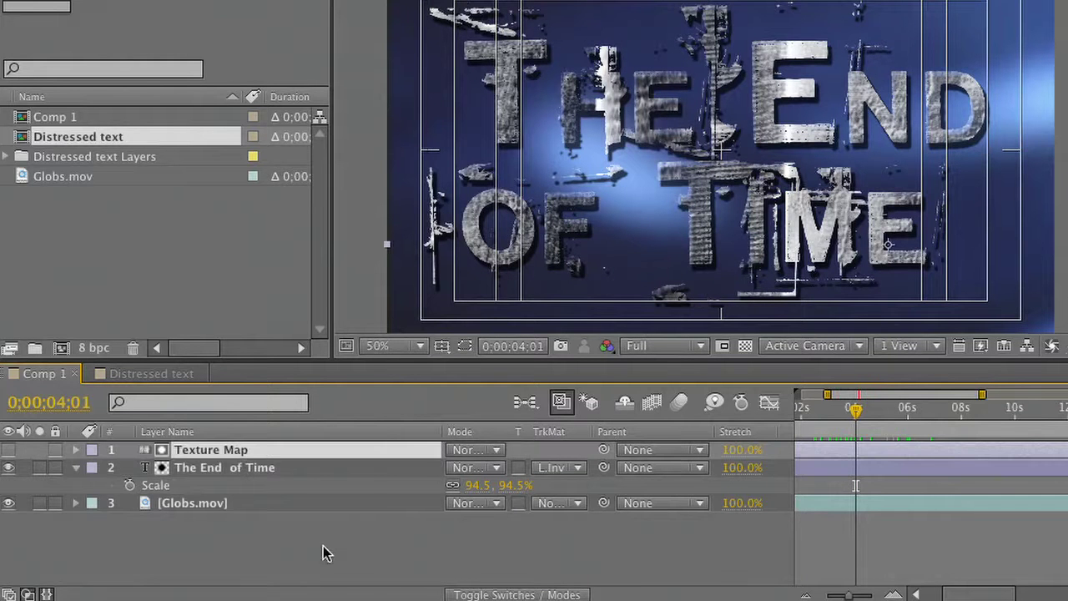
pyautogui.press('t')
pyautogui.moveTo(461, 471); pyautogui.dragTo(450, 472)
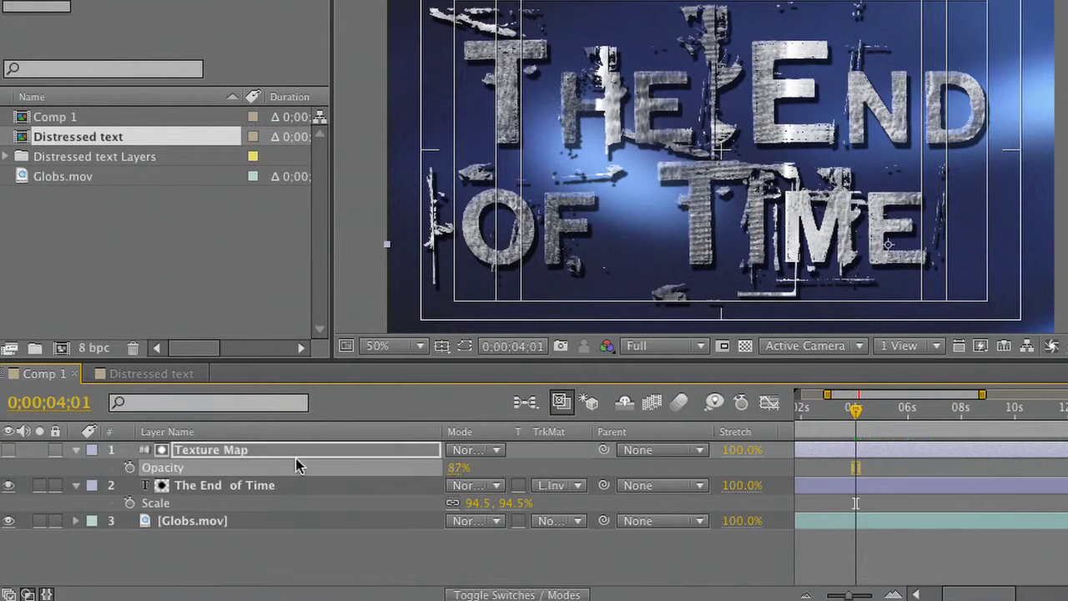
pyautogui.click(219, 455)
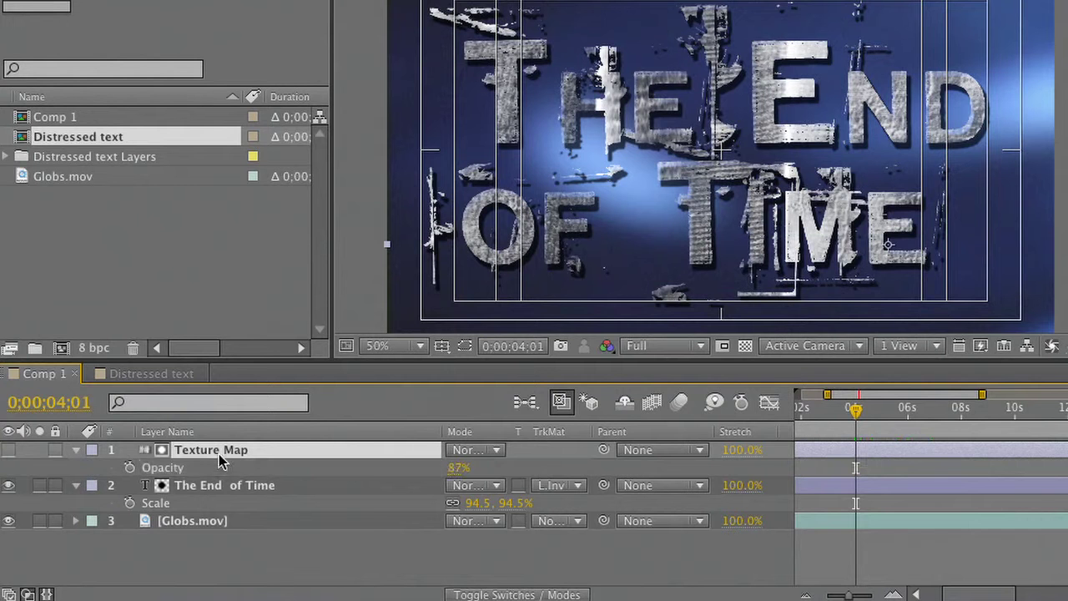
# Move Texture Map's position to 646.0, 540.0.
pyautogui.press('p')
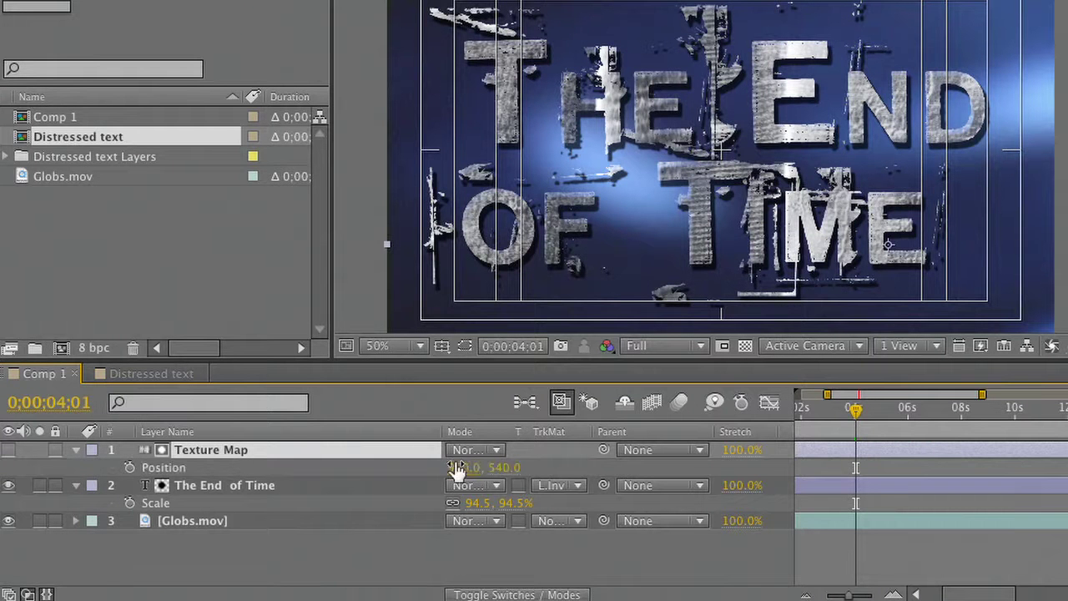
pyautogui.moveTo(461, 468); pyautogui.dragTo(135, 471)
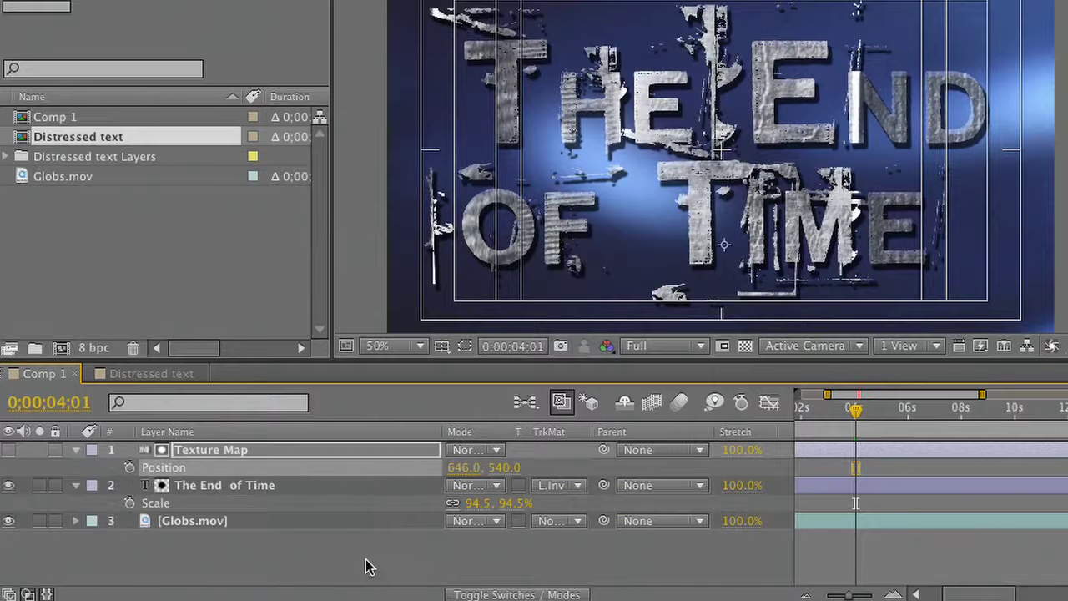
pyautogui.click(186, 450)
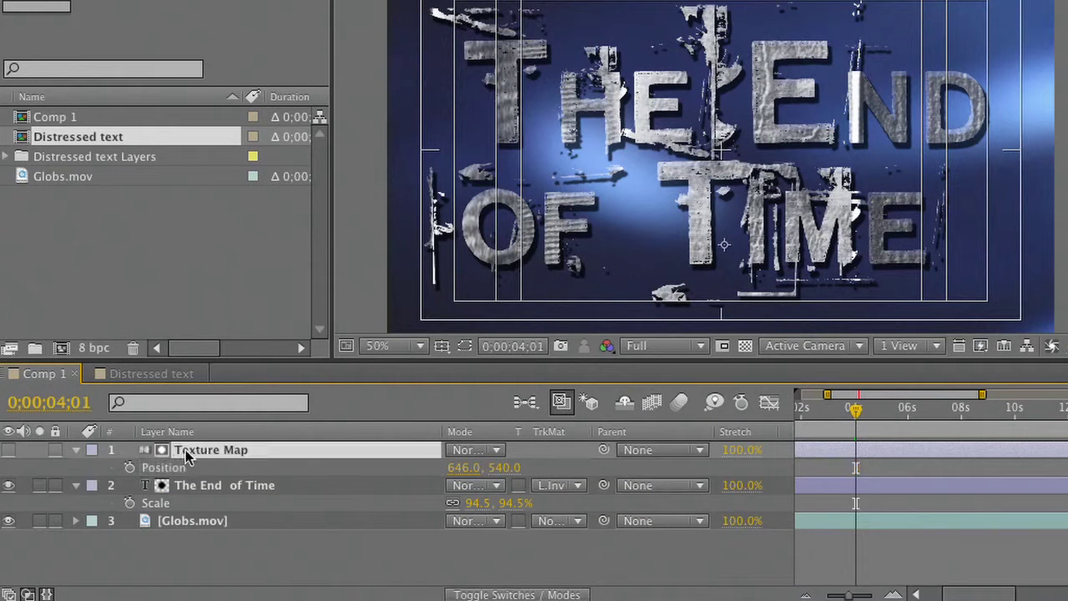
pyautogui.press('super+e')
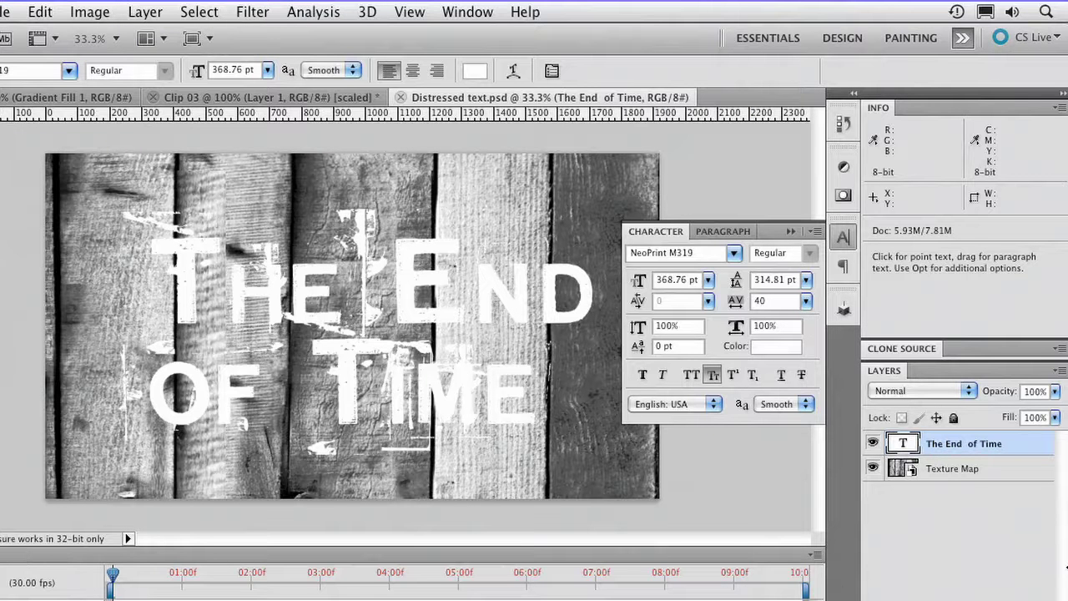
# Brighten the Texture Map smart object's wood with Levels 12, 5.31, 255.
pyautogui.rightClick(962, 471)
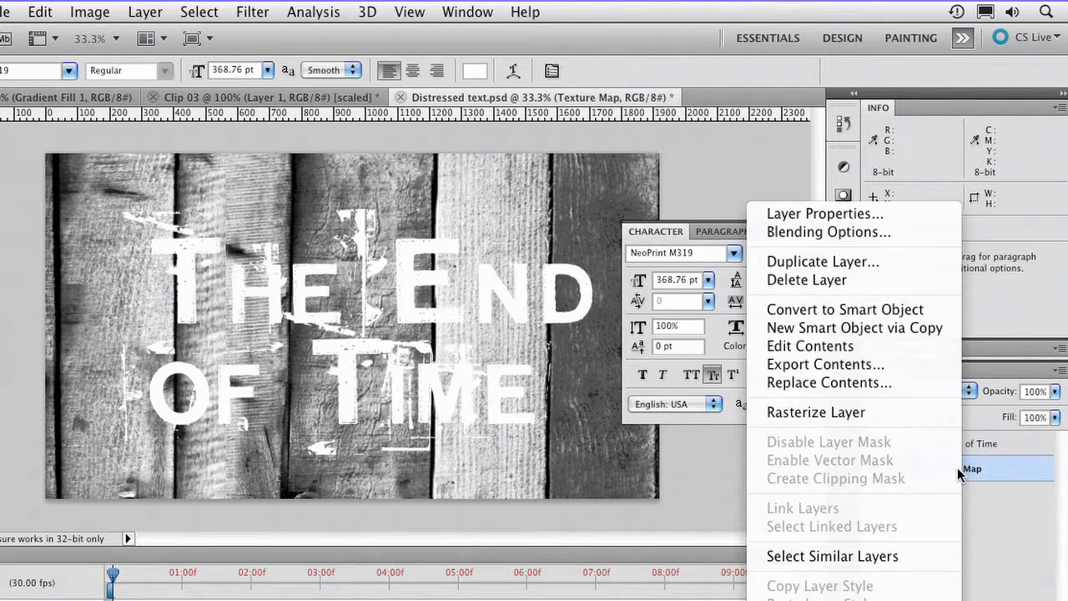
pyautogui.click(887, 346)
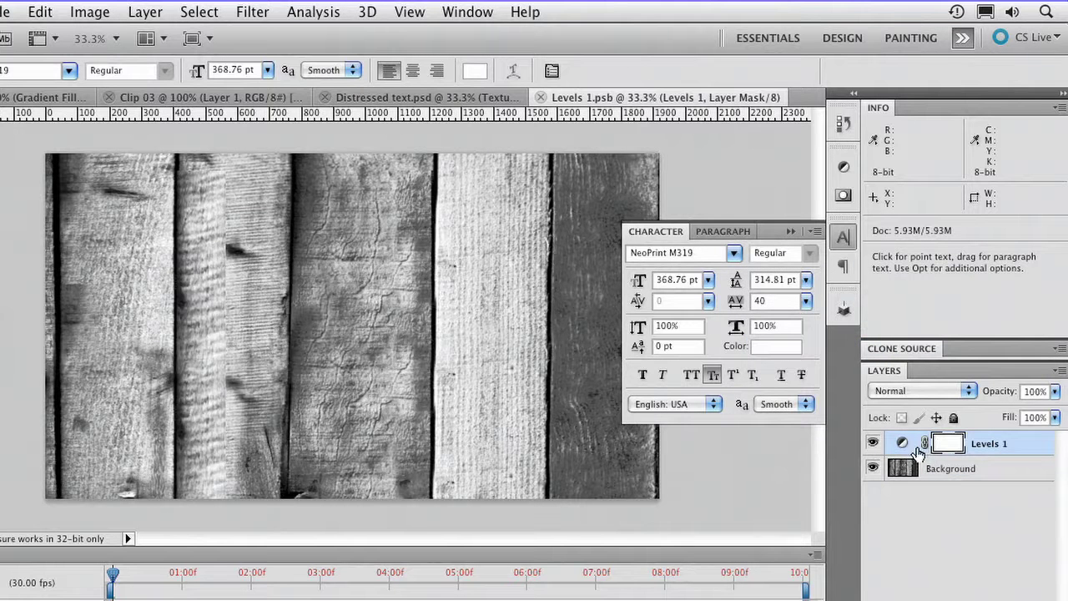
pyautogui.click(902, 445)
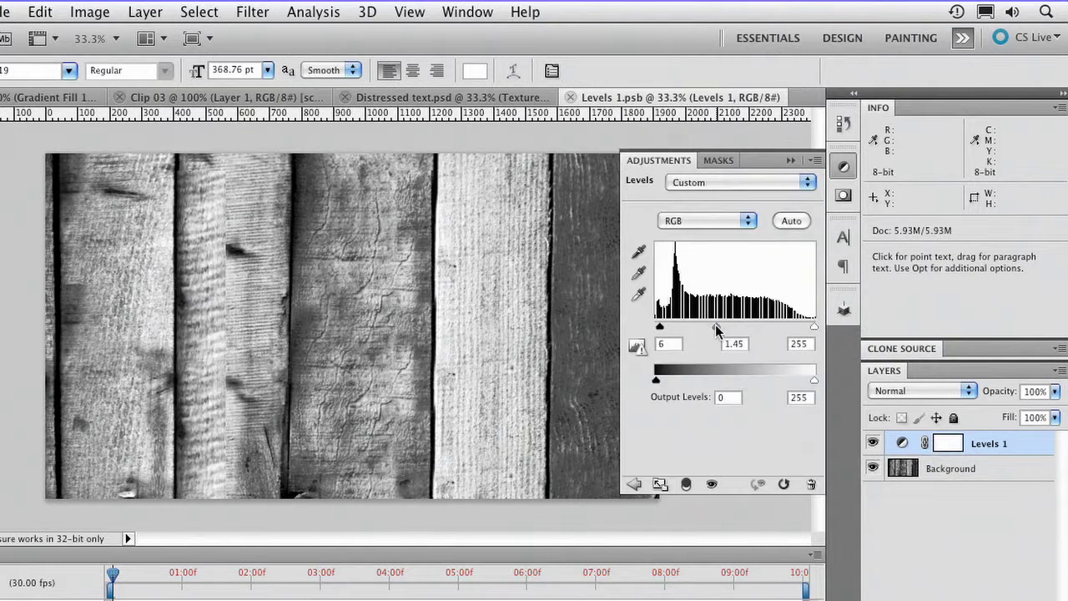
pyautogui.moveTo(716, 330); pyautogui.dragTo(663, 327)
# Save and close the smart object .psb and Distressed text.psd.
pyautogui.press('super+w')
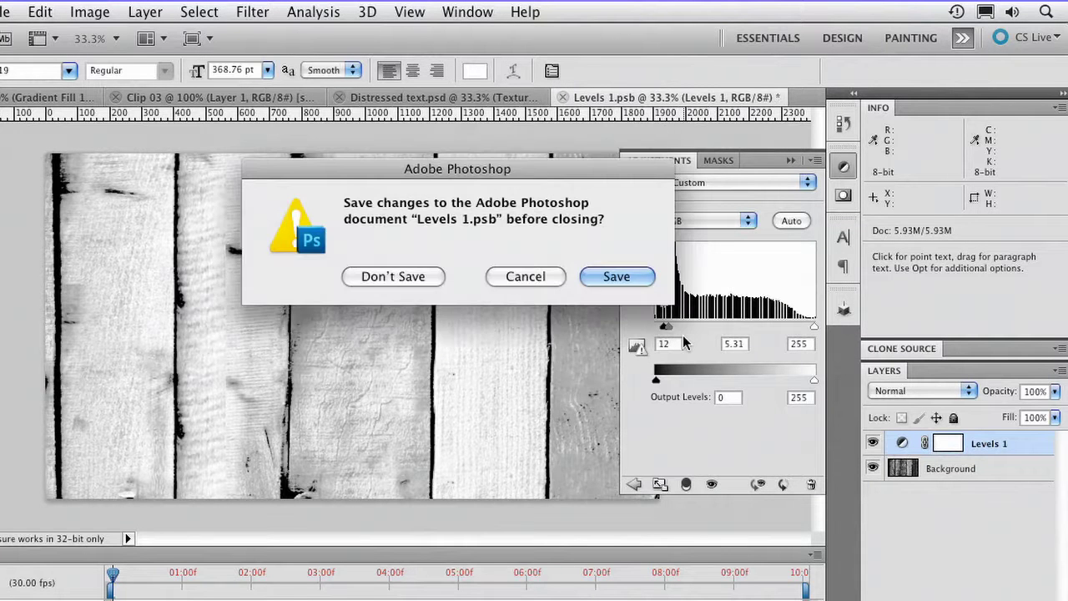
pyautogui.press('Return')
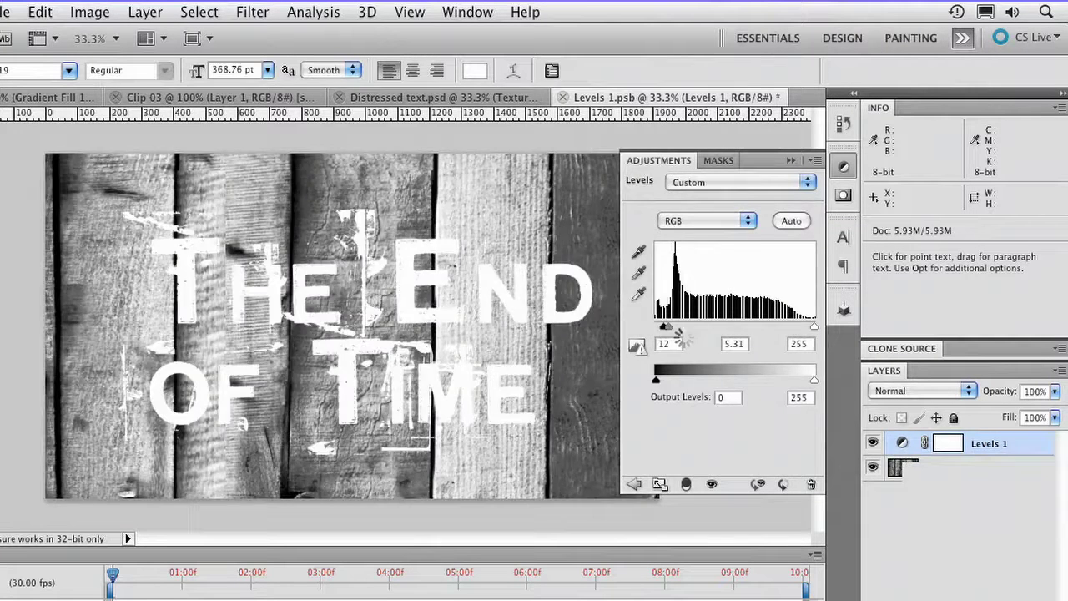
pyautogui.press('super+w')
pyautogui.press('Return')
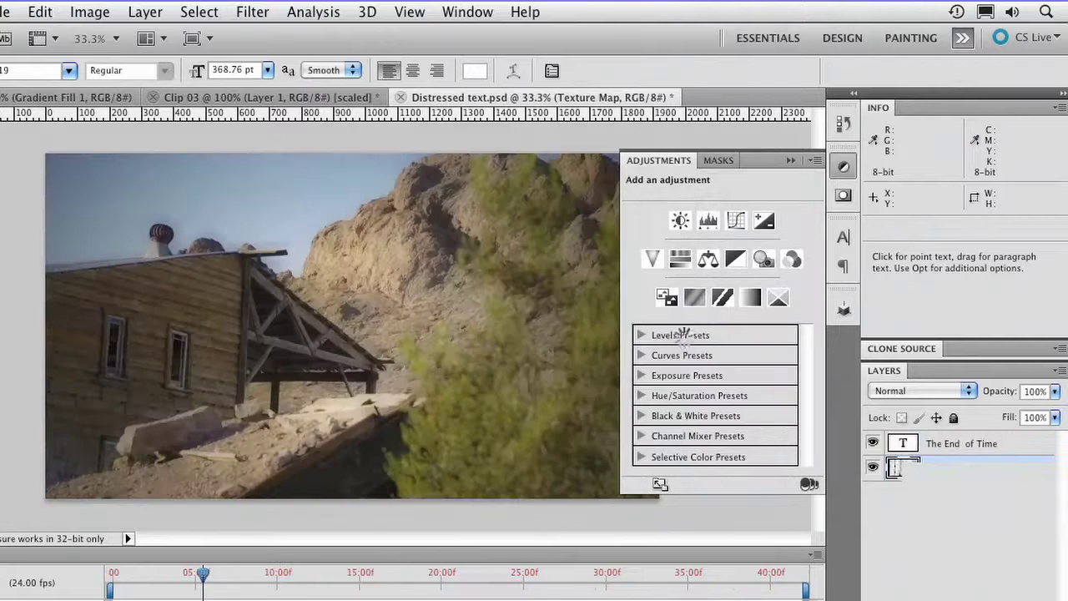
pyautogui.press('super+Tab')
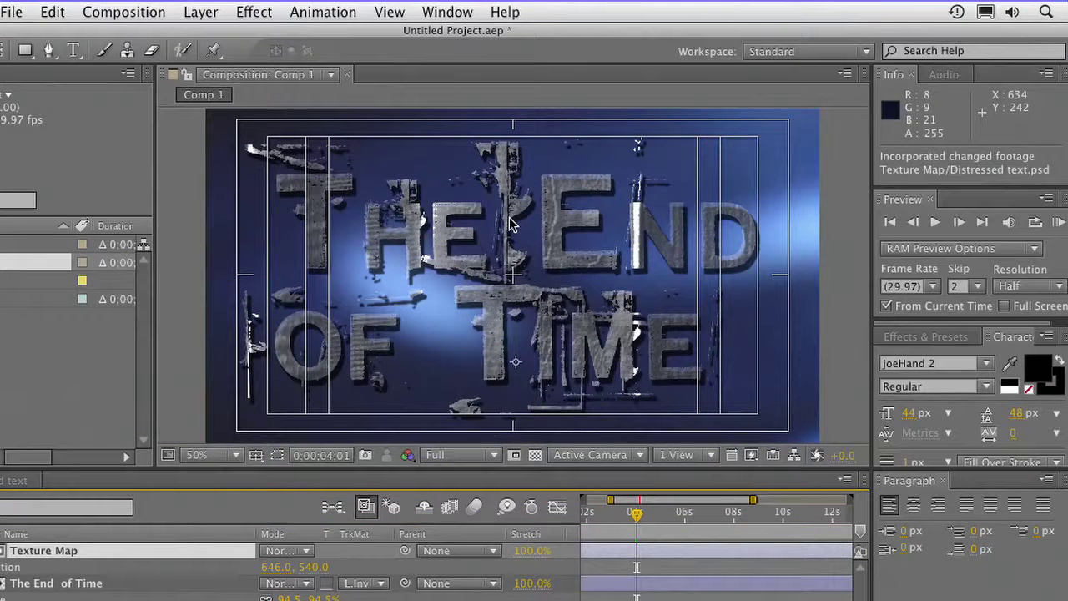
# Set the title's track matte back to Luma Matte and return the playhead to 0;00;00;00.
pyautogui.click(349, 587)
pyautogui.click(401, 599)
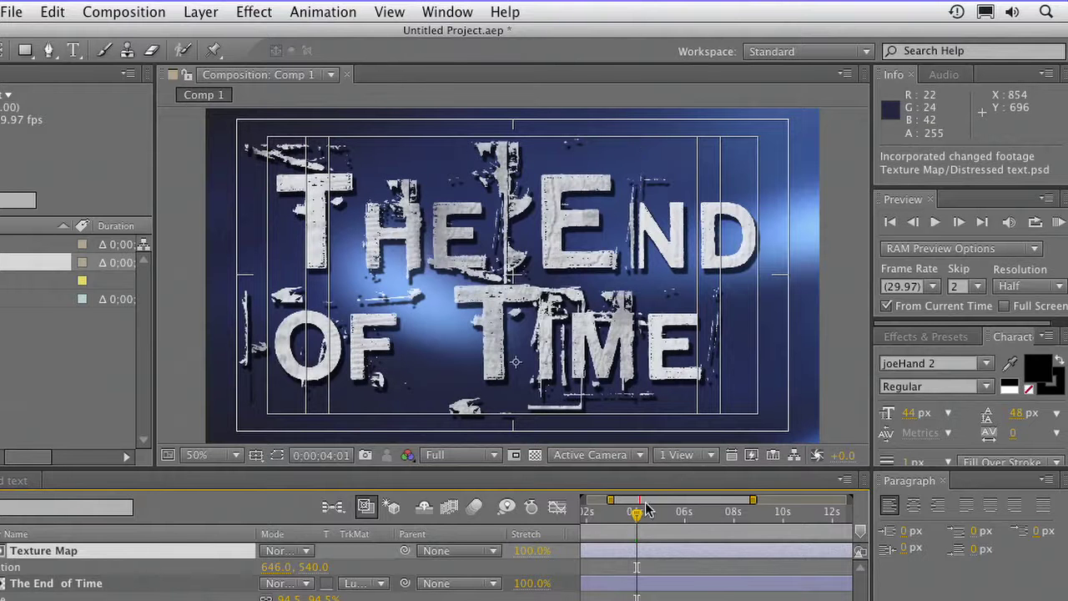
pyautogui.moveTo(636, 527); pyautogui.dragTo(586, 524)
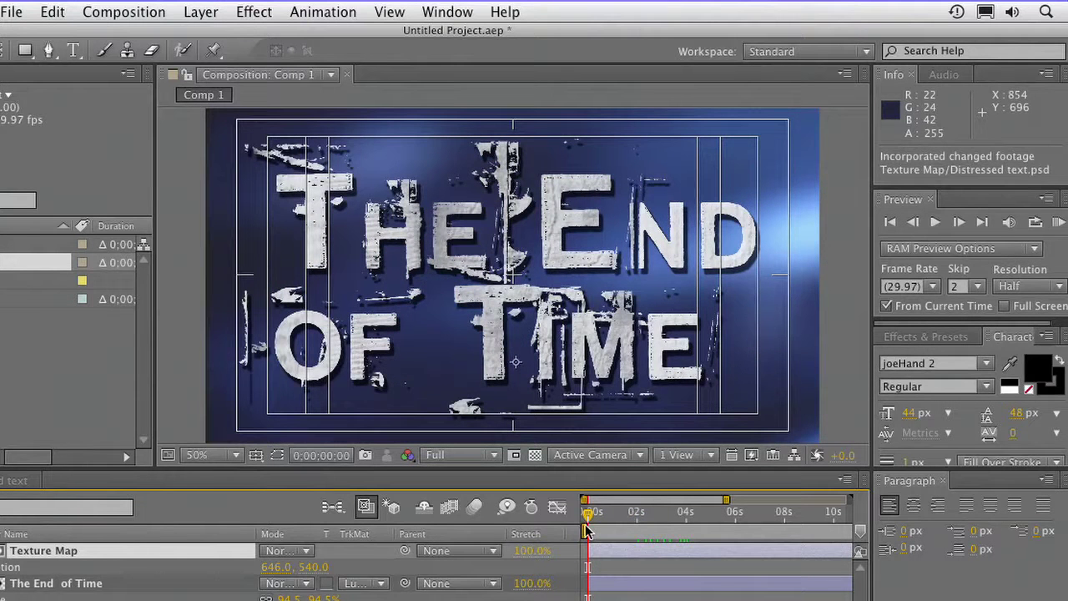